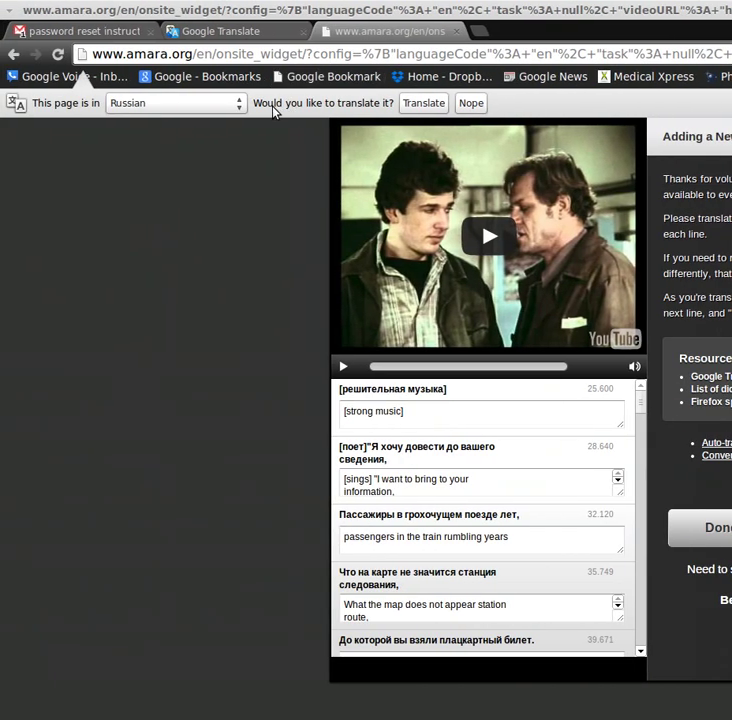
Step: Have Chrome translate the Russian Amara page into English
right_click(199, 204)
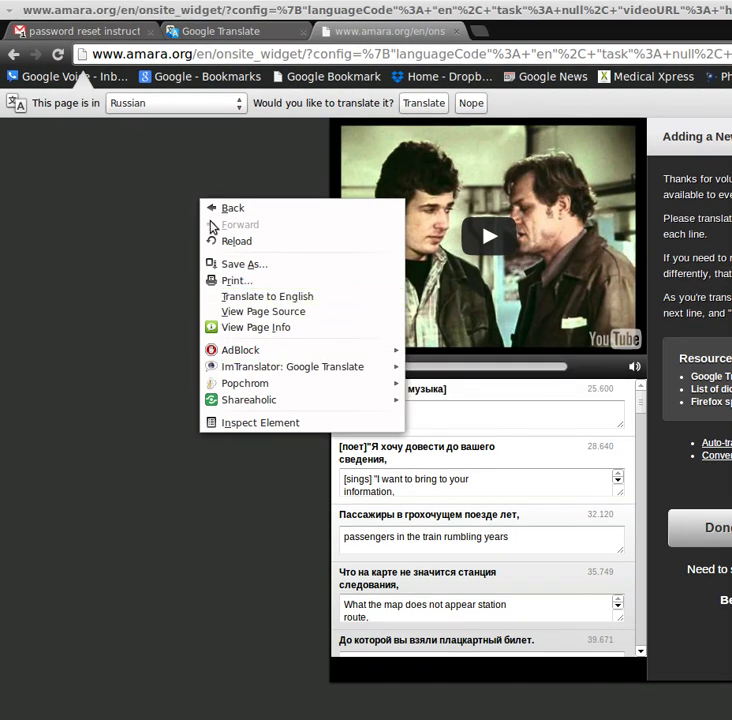
click(424, 103)
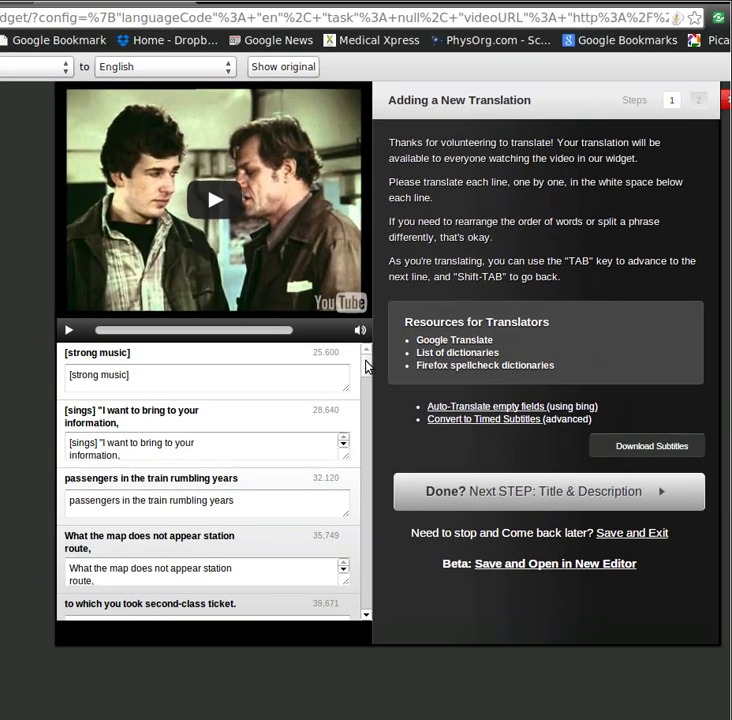
Step: Scroll the subtitle list down to the empty English boxes around 8:38
scroll(366, 368, down, 20)
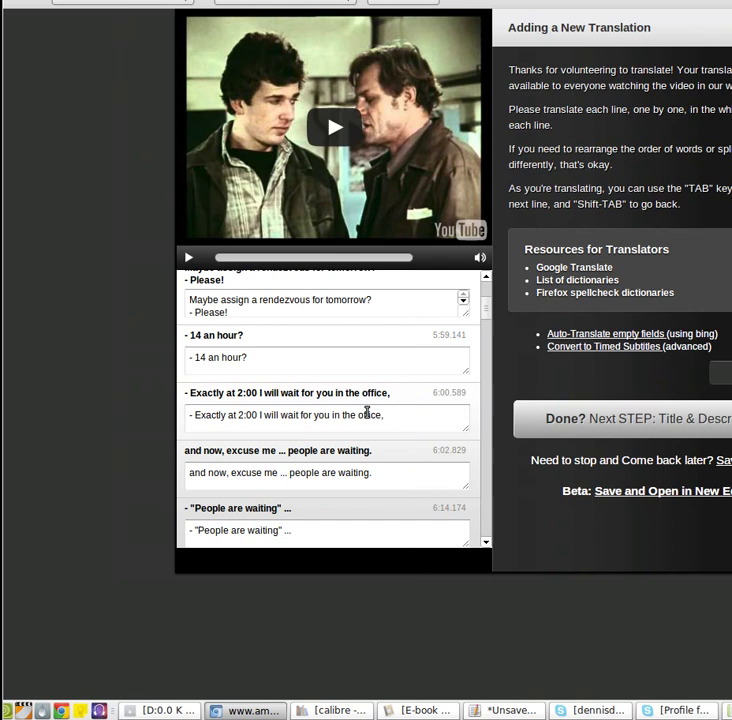
scroll(367, 412, down, 8)
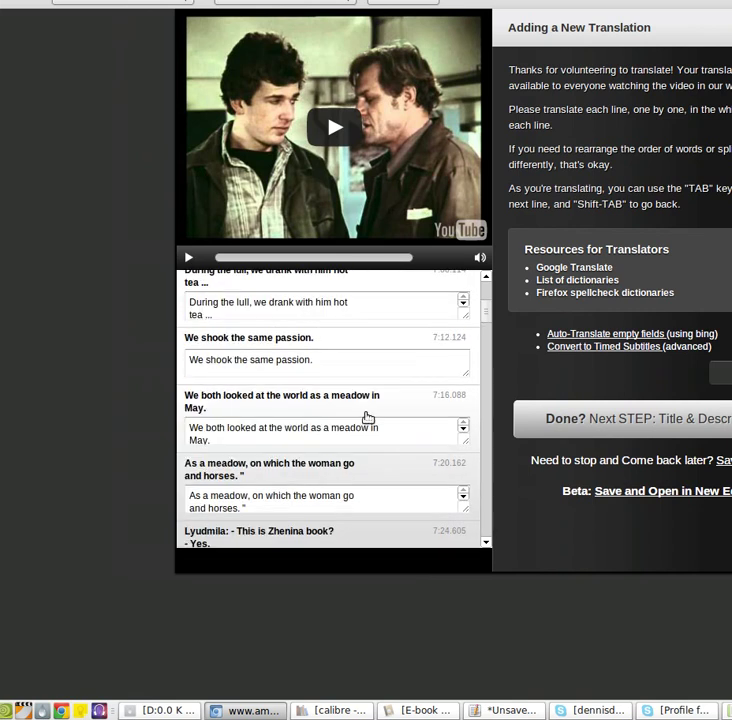
scroll(367, 416, down, 8)
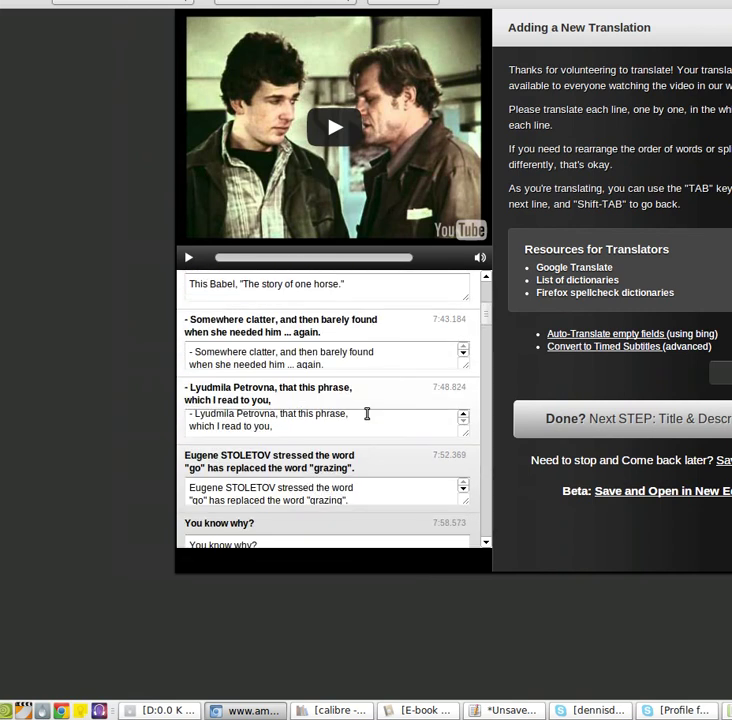
scroll(367, 413, down, 8)
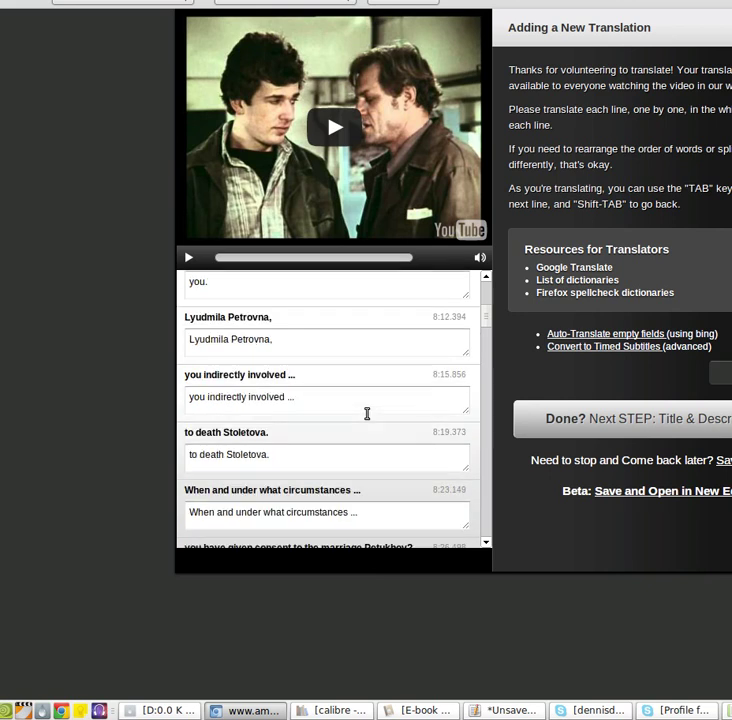
scroll(367, 414, down, 3)
scroll(367, 417, down, 1)
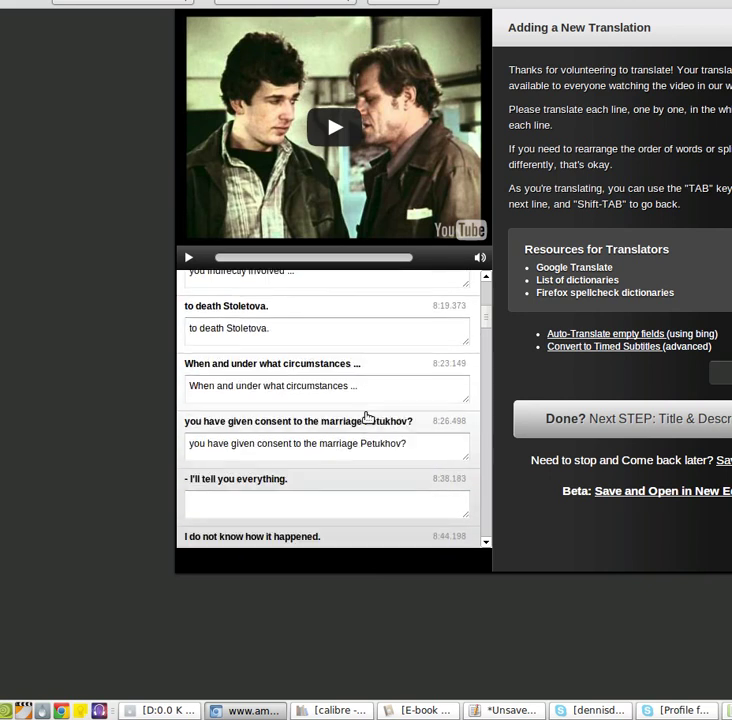
scroll(367, 418, down, 2)
Step: Fill the English boxes from 8:38 to 8:52, including 'I do not know how it happened.'
drag(296, 397, 193, 397)
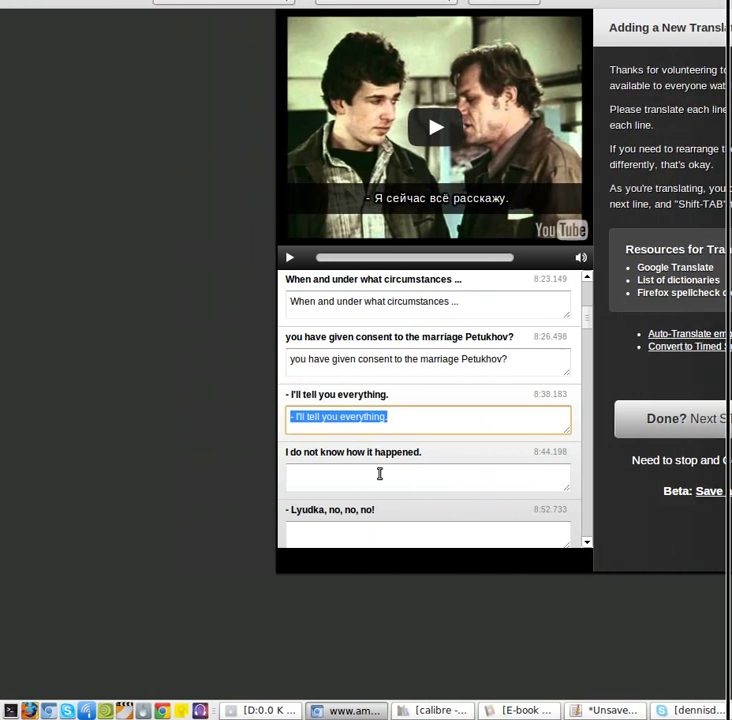
drag(479, 455, 369, 480)
scroll(401, 493, down, 3)
drag(430, 390, 302, 390)
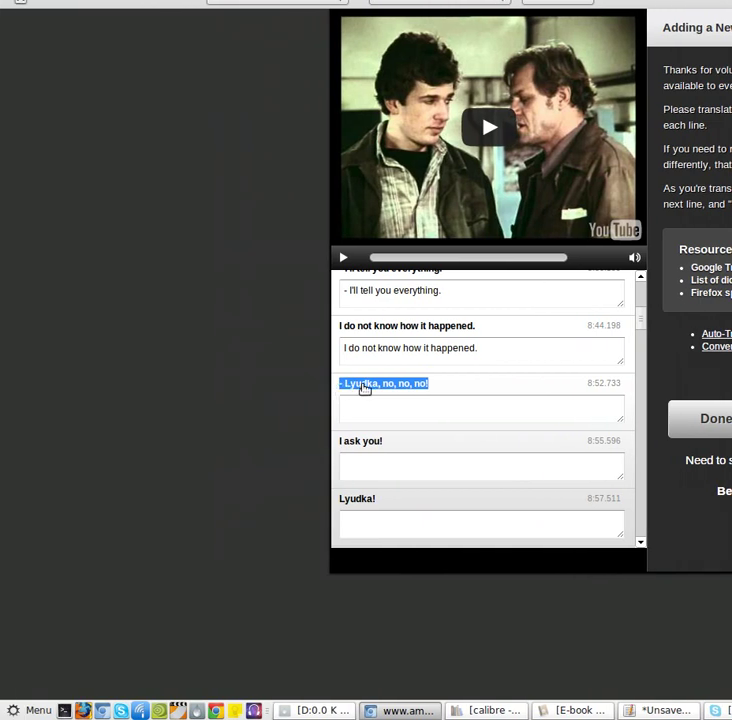
drag(365, 388, 315, 440)
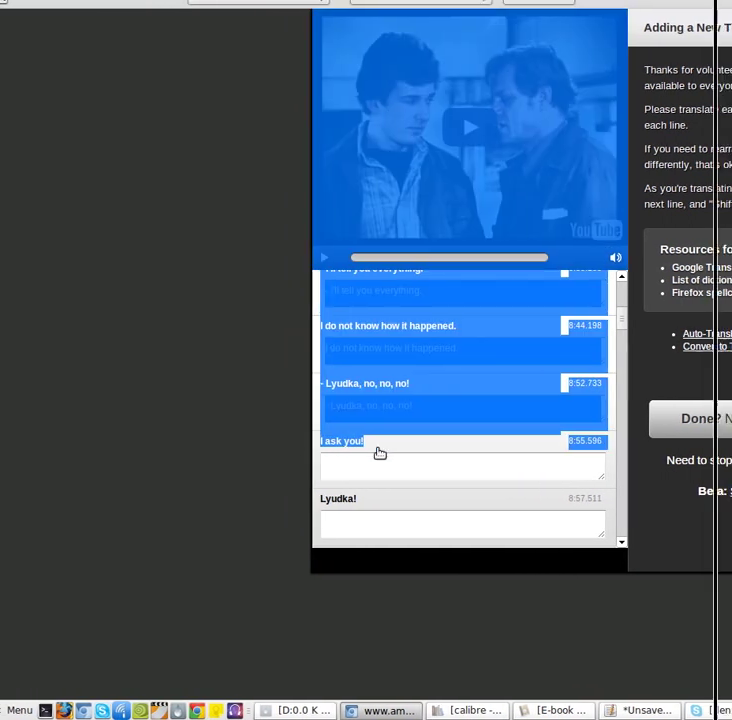
click(380, 456)
drag(364, 441, 334, 446)
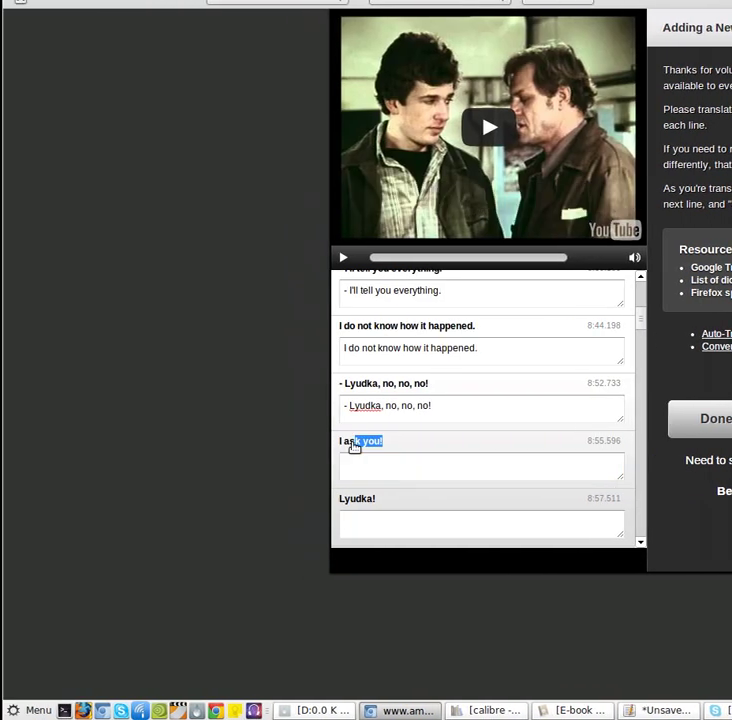
Step: Copy 'I ask you!', 'Lyudka!' and the two-line 9:07 header into their boxes
scroll(384, 465, down, 2)
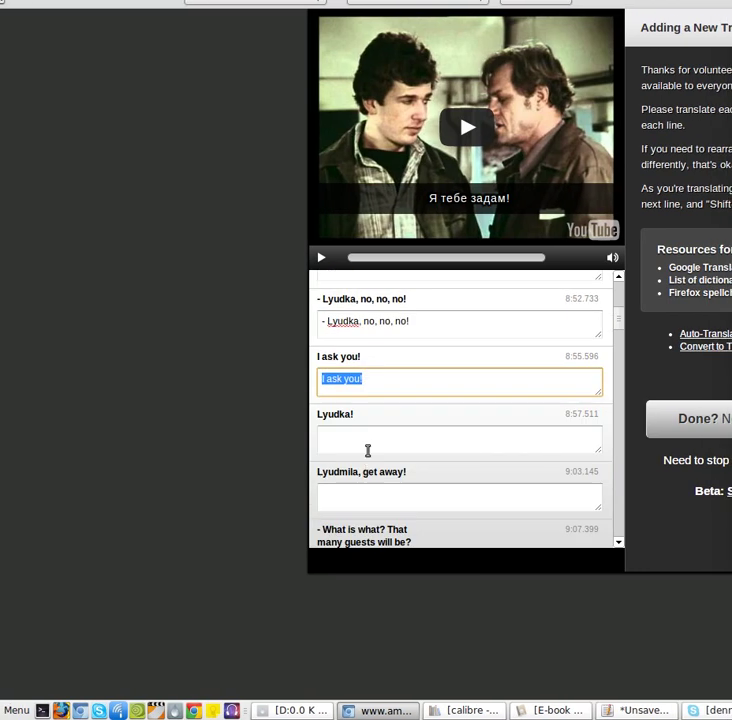
drag(368, 418, 317, 420)
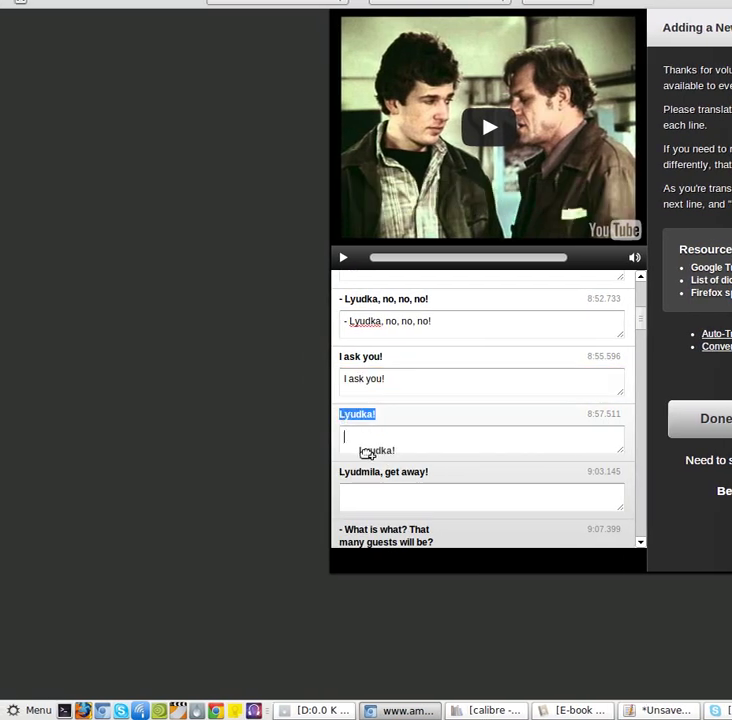
drag(368, 452, 372, 442)
scroll(418, 462, down, 2)
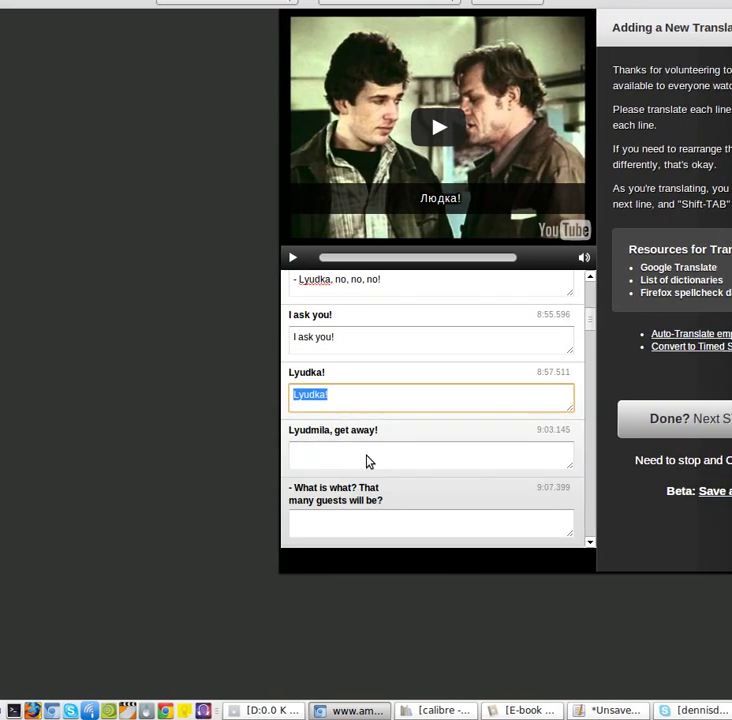
drag(430, 390, 366, 415)
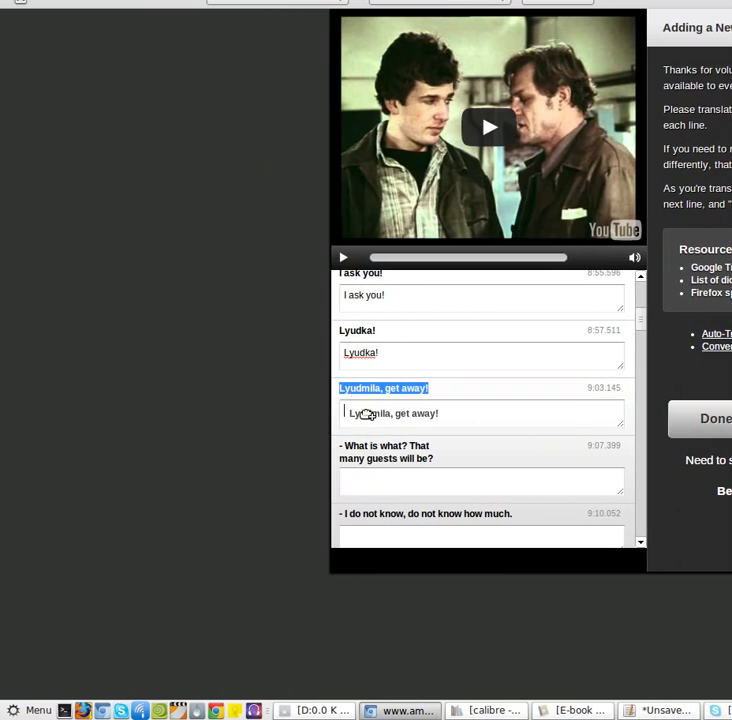
scroll(433, 425, down, 2)
drag(433, 374, 385, 375)
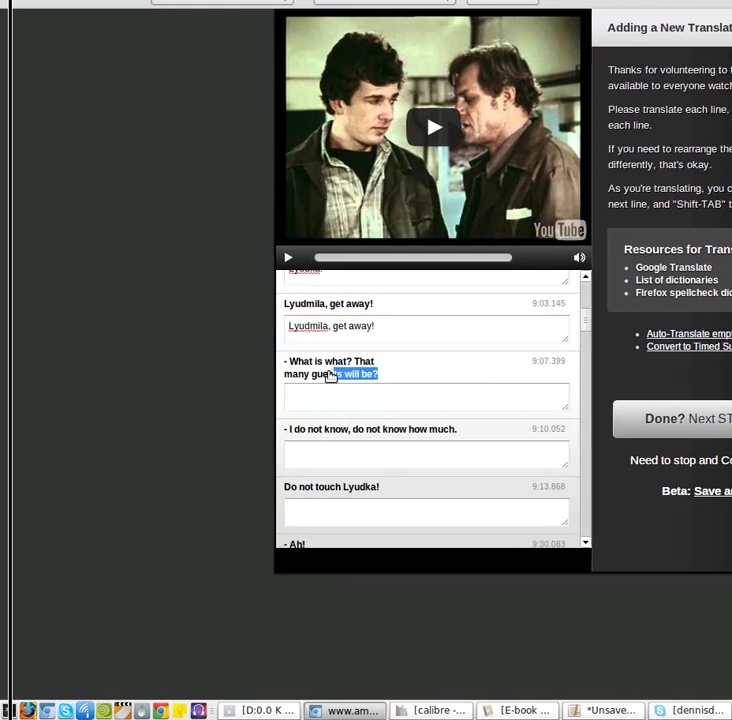
drag(330, 375, 280, 367)
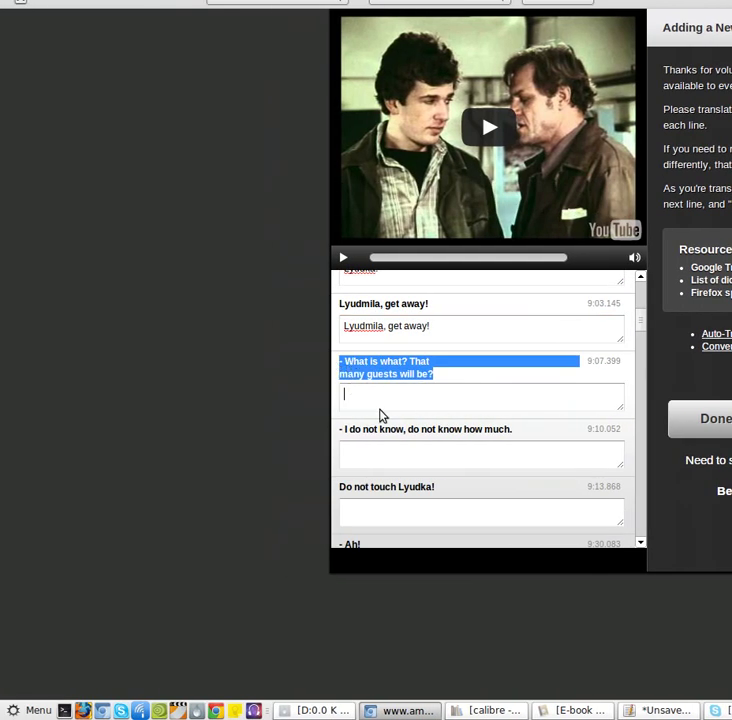
drag(380, 415, 380, 412)
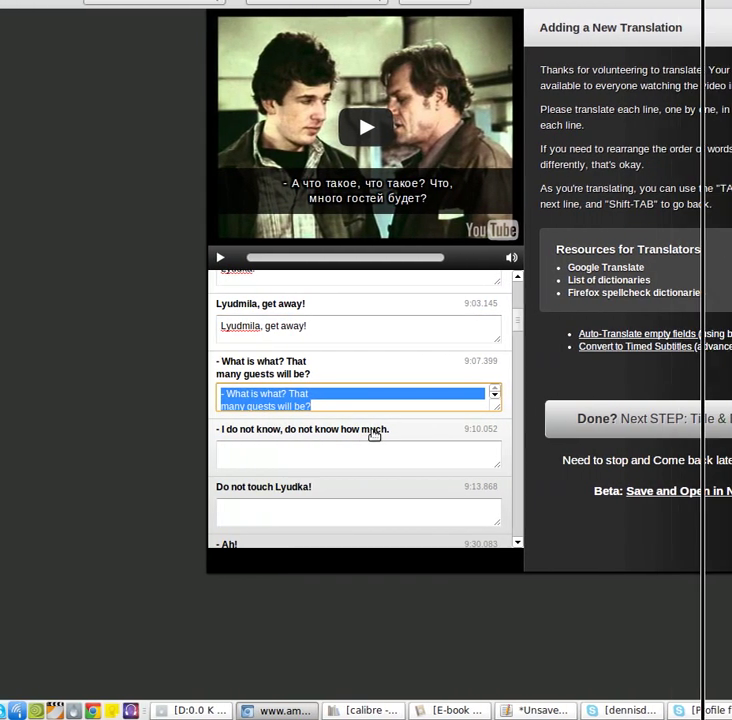
Step: Fill the lines from 9:10 through 9:33, including 'Do not touch Lyudka!'
drag(508, 430, 378, 458)
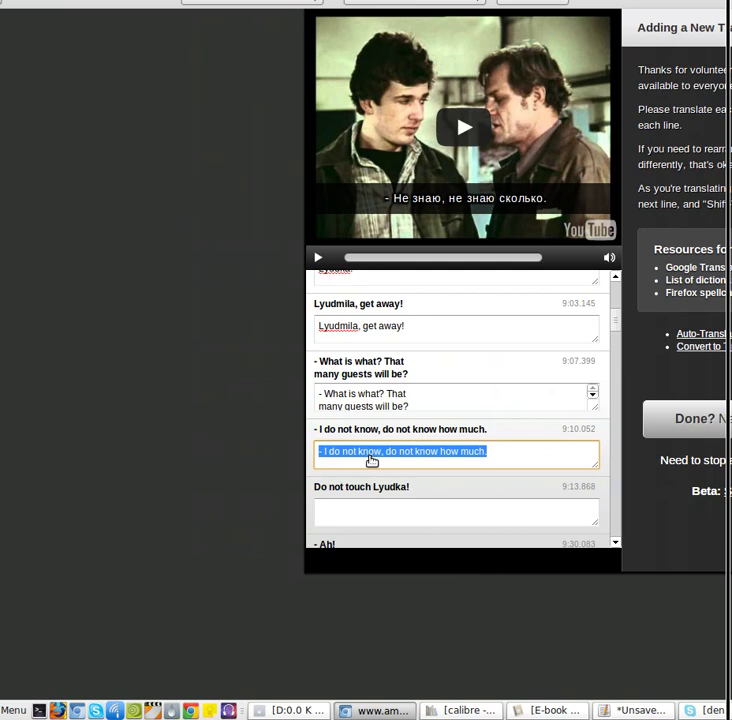
scroll(378, 460, down, 2)
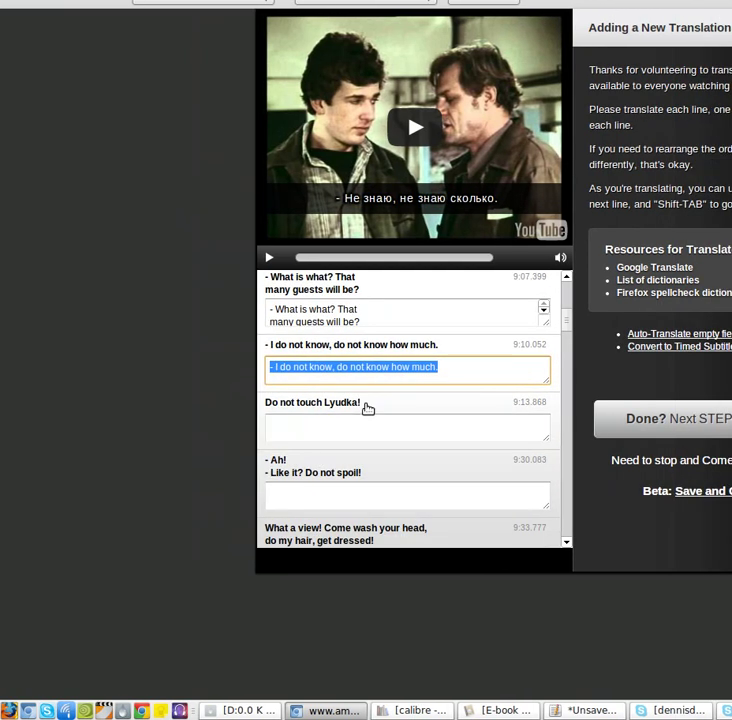
drag(368, 408, 271, 403)
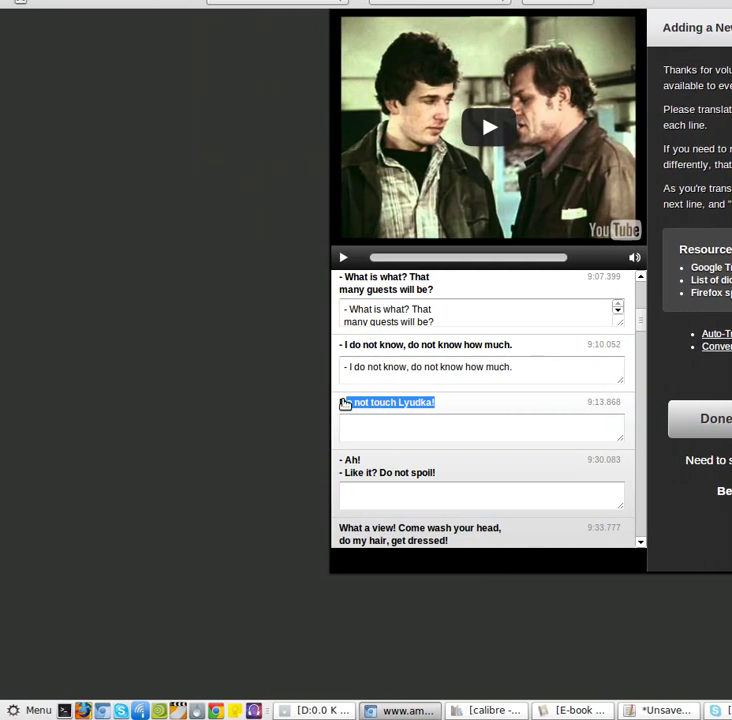
drag(367, 429, 367, 429)
scroll(367, 440, down, 2)
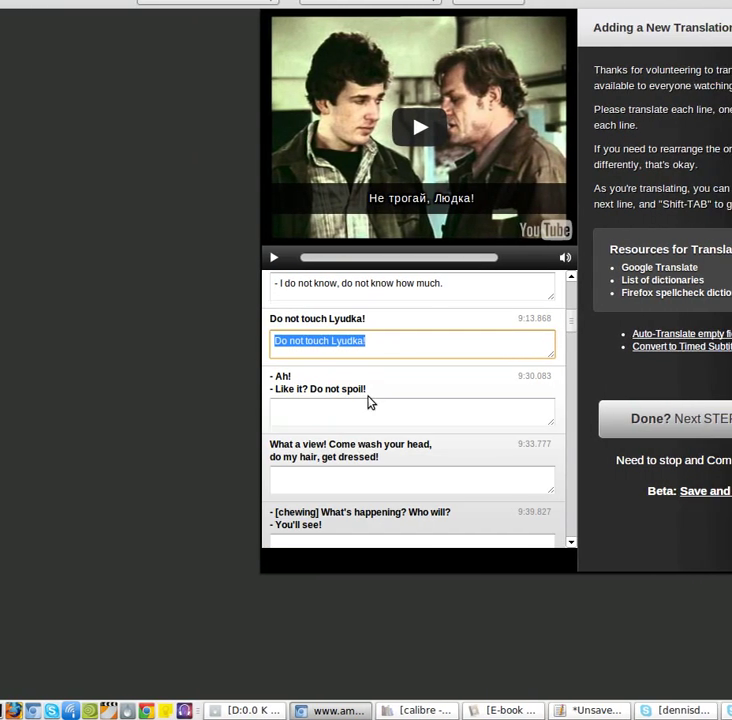
drag(436, 389, 363, 414)
scroll(398, 495, down, 2)
drag(450, 373, 358, 395)
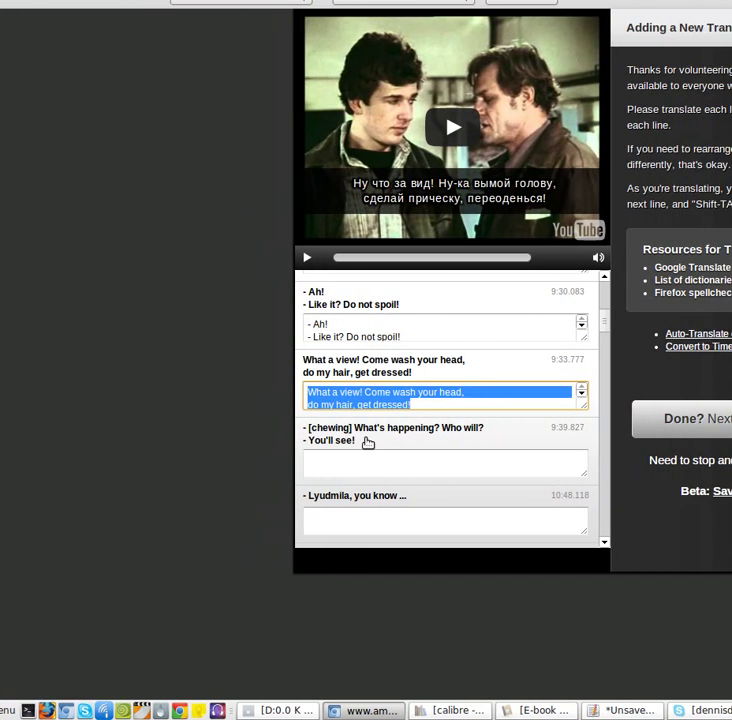
drag(400, 440, 333, 428)
Step: Fill the lines through 10:51 and the 'pretty hard ... [laughs]' line
drag(366, 467, 366, 467)
scroll(380, 466, down, 2)
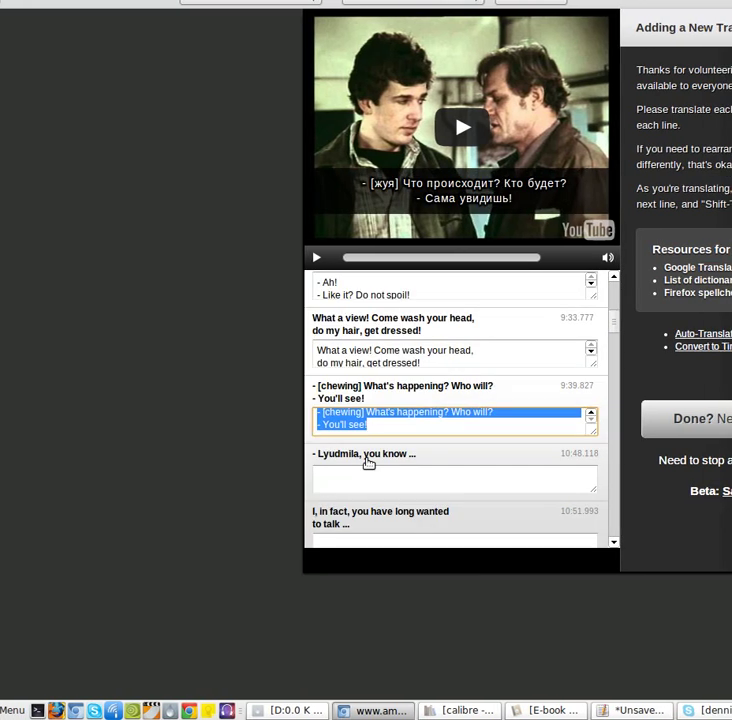
drag(440, 456, 369, 474)
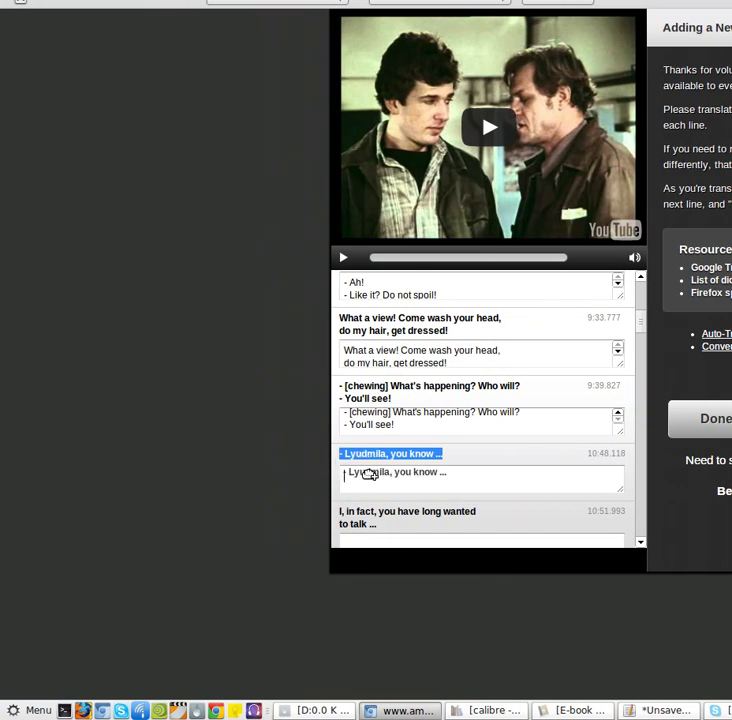
scroll(380, 470, down, 2)
drag(384, 404, 357, 423)
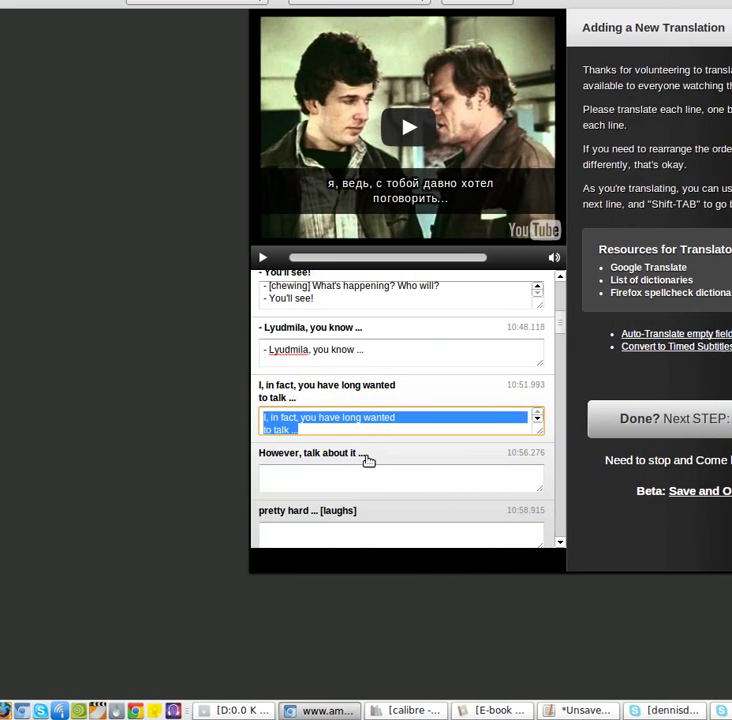
drag(446, 453, 338, 462)
drag(378, 483, 378, 483)
scroll(385, 465, down, 2)
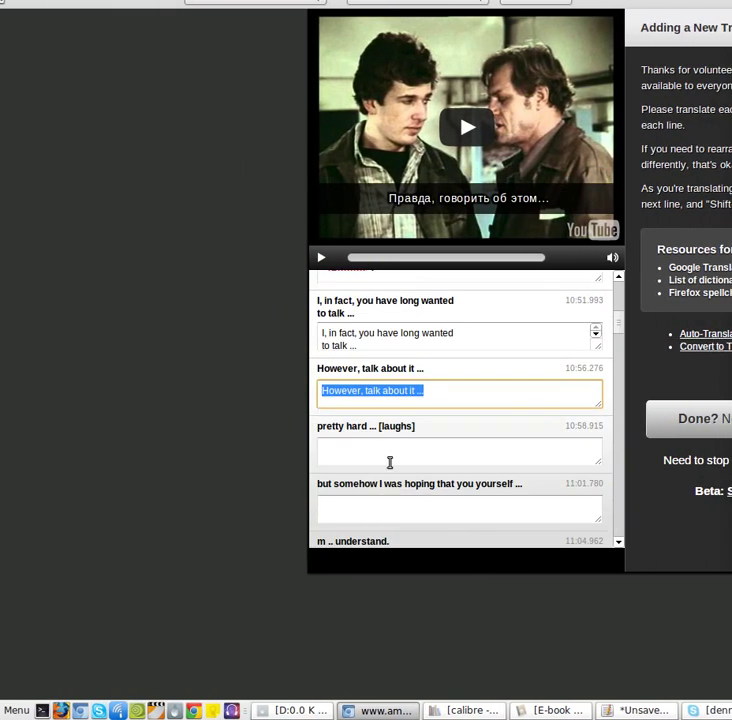
drag(437, 426, 355, 450)
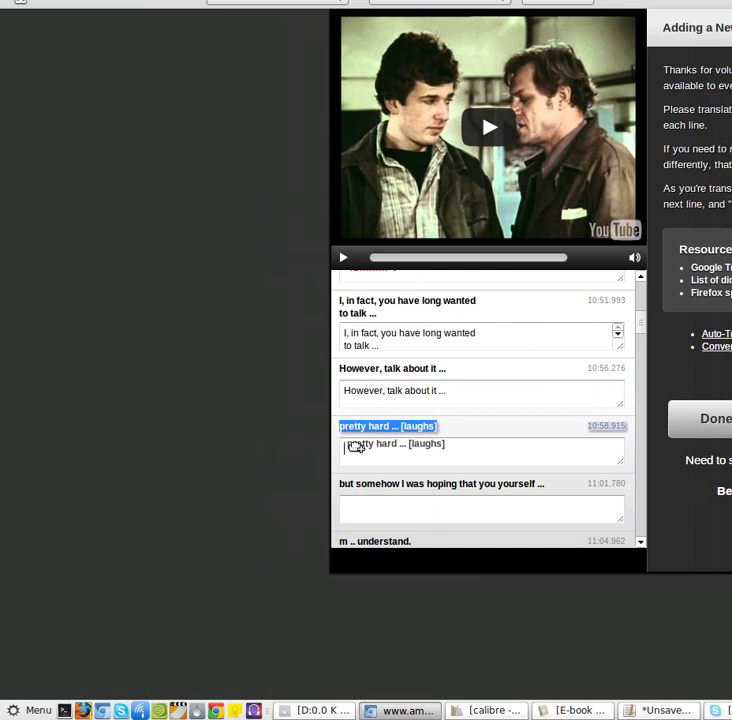
drag(546, 487, 401, 487)
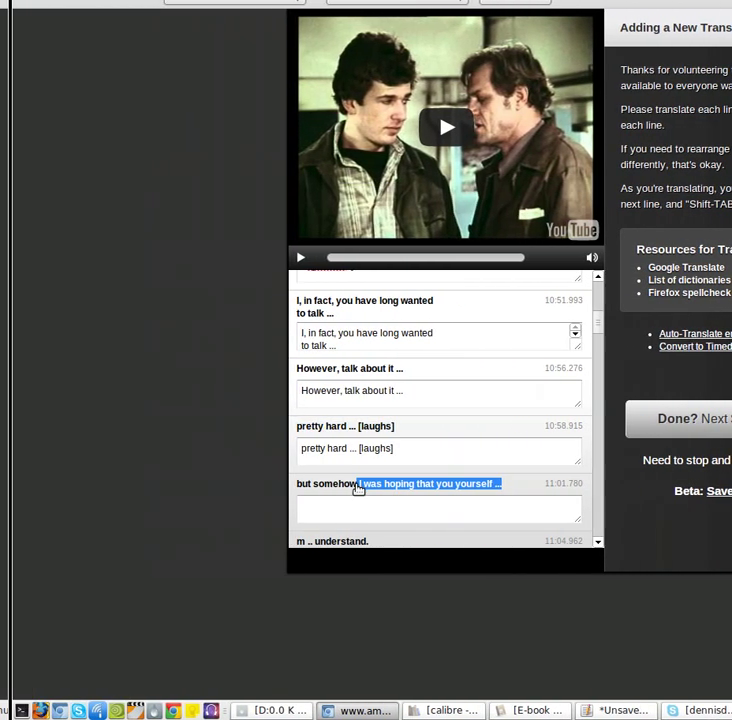
Step: Copy the 11:01 through 11:10 headers into their English boxes
drag(357, 487, 295, 490)
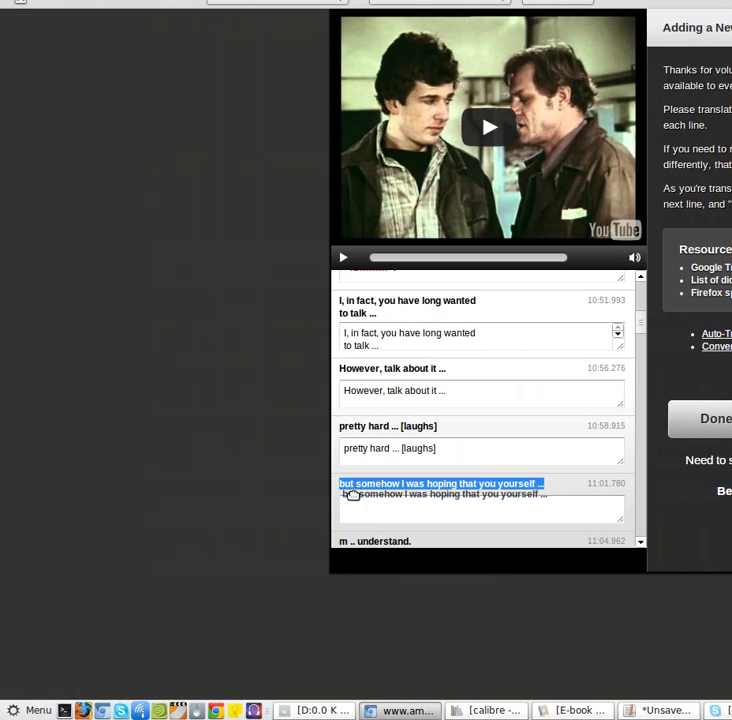
drag(352, 494, 358, 504)
scroll(413, 456, down, 2)
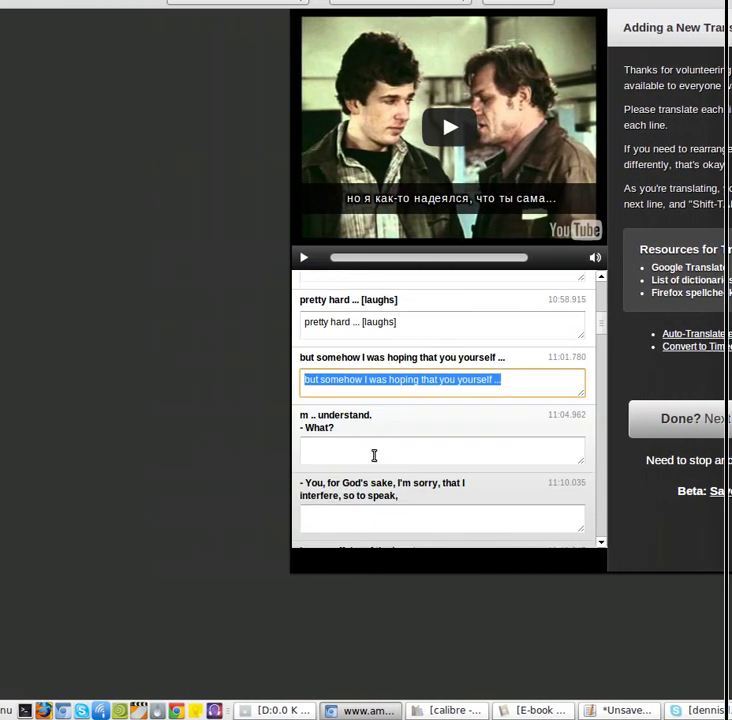
drag(375, 428, 363, 455)
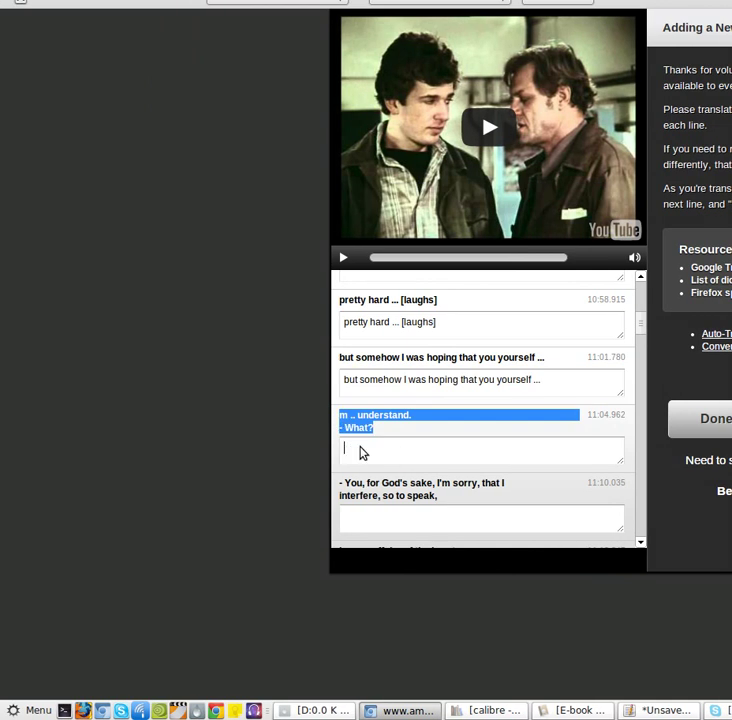
scroll(394, 474, down, 2)
drag(438, 411, 362, 432)
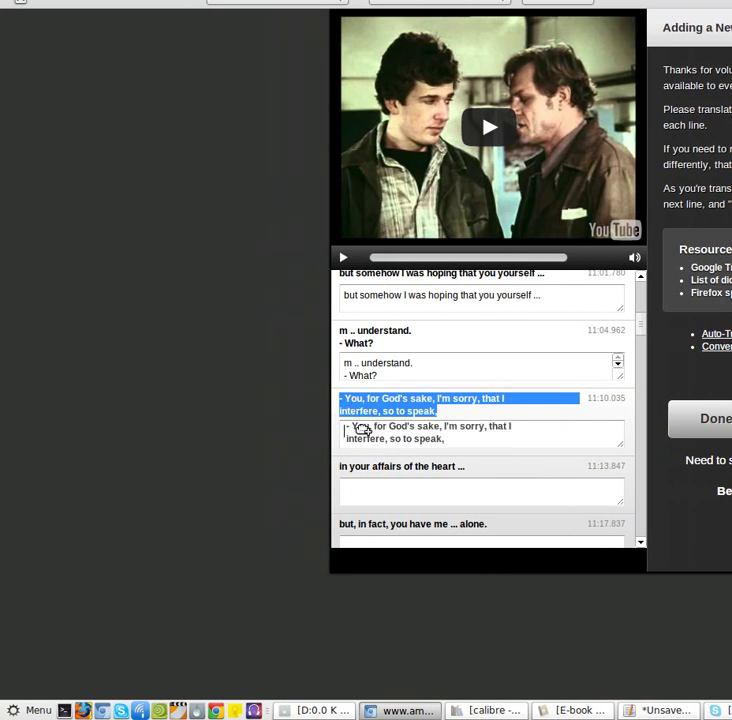
drag(466, 472, 369, 491)
Step: Fill the lines from 'but, in fact, you have me ... alone.' through 'Well, anyway'
scroll(478, 430, down, 2)
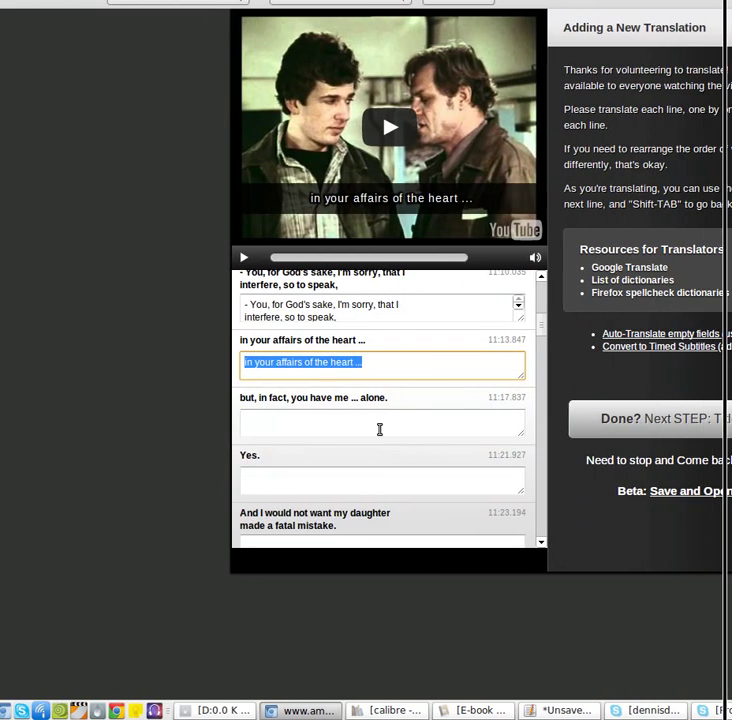
drag(488, 398, 353, 437)
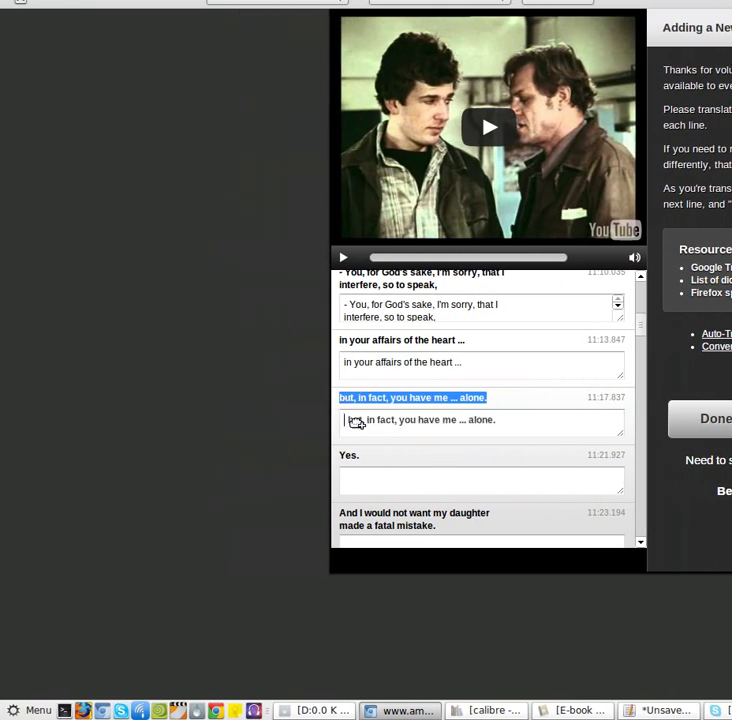
scroll(380, 440, down, 1)
scroll(395, 467, down, 2)
drag(440, 402, 330, 420)
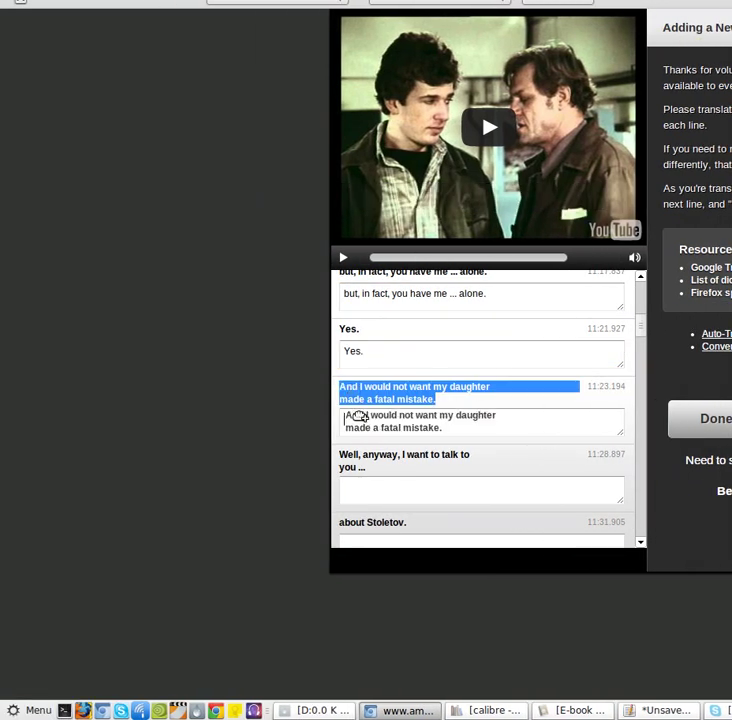
scroll(367, 438, down, 1)
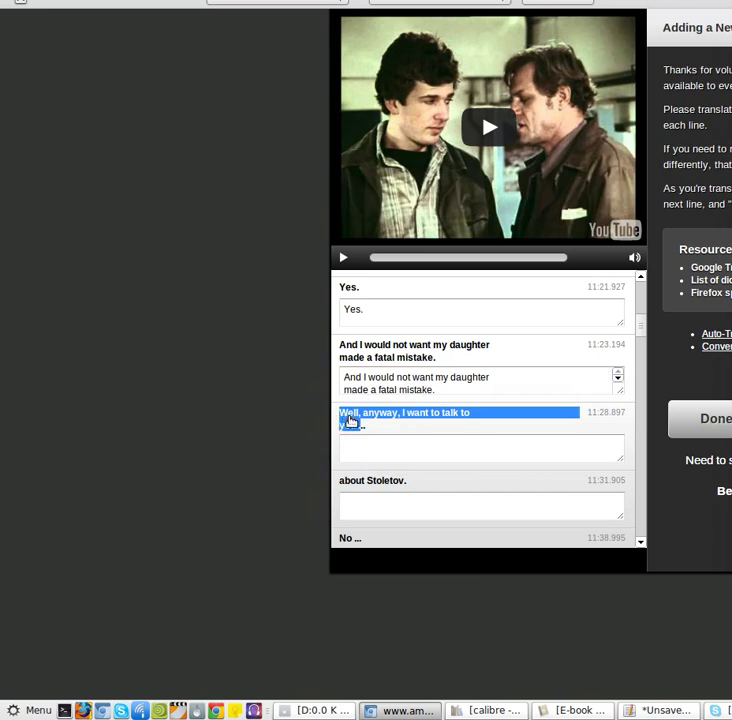
drag(362, 455, 363, 456)
Step: Copy 'about Stoletov.' through the whistleblowers line into their boxes
drag(408, 483, 367, 463)
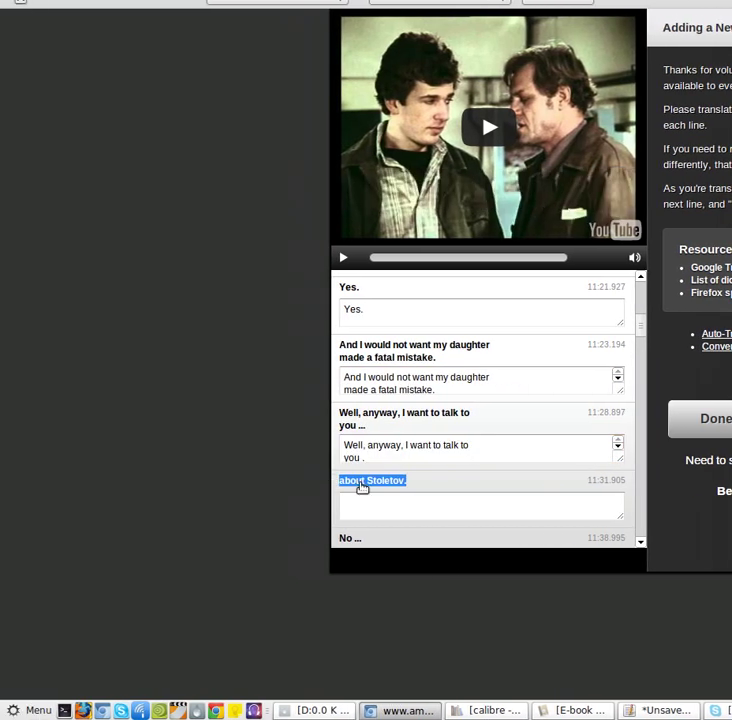
scroll(364, 508, down, 2)
scroll(412, 465, down, 2)
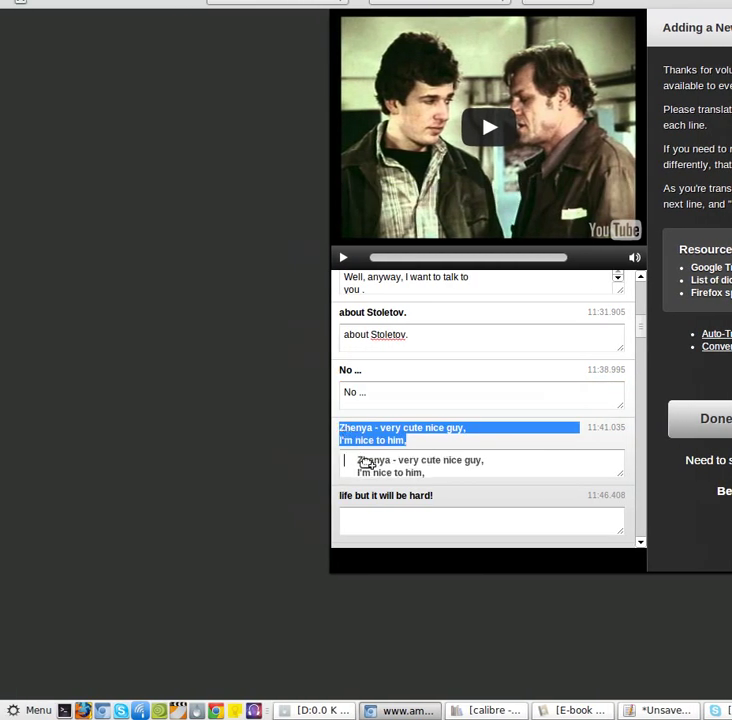
scroll(430, 440, down, 2)
drag(433, 411, 279, 388)
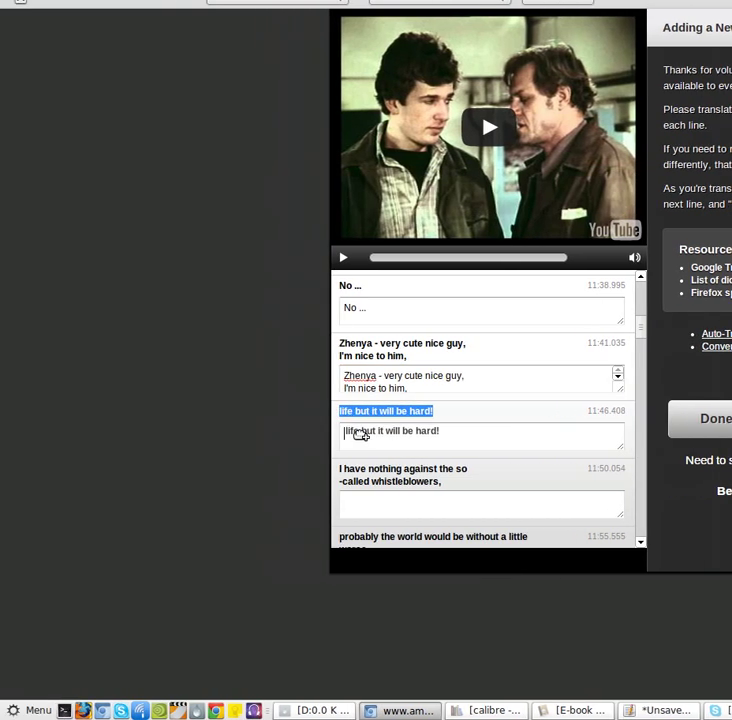
scroll(420, 468, down, 2)
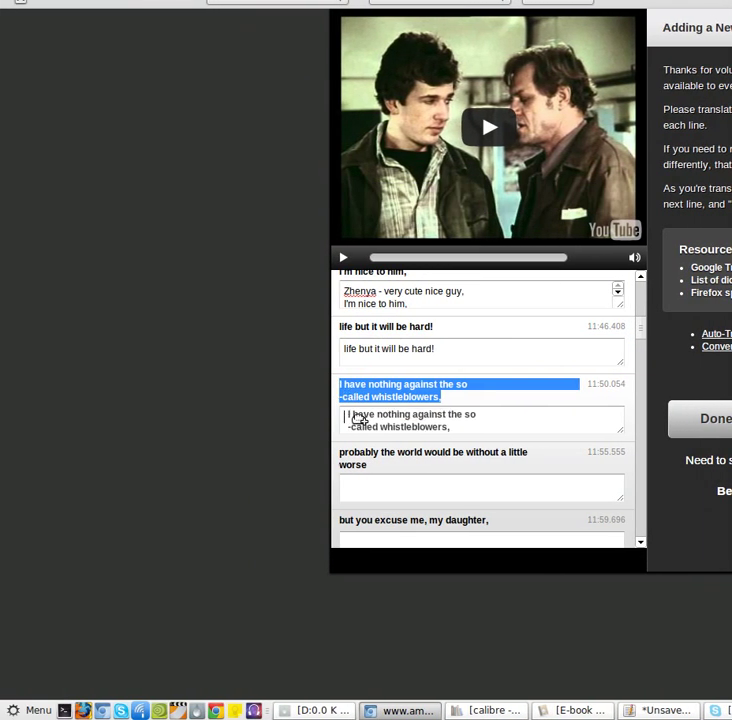
drag(358, 420, 358, 420)
Step: Fill the lines from 'probably the world' through the 'troublesome tribe' line
drag(378, 467, 339, 461)
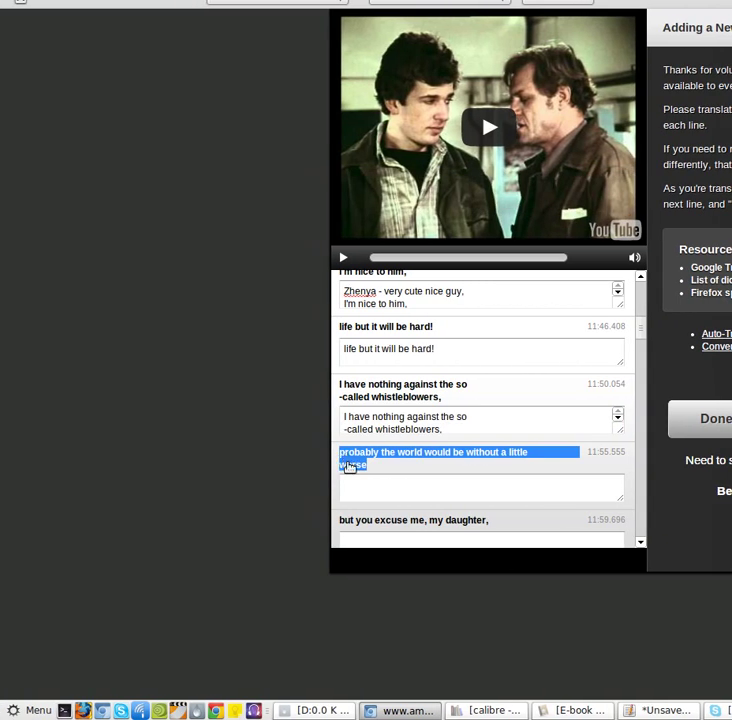
drag(374, 498, 374, 498)
scroll(374, 490, down, 2)
drag(490, 437, 382, 478)
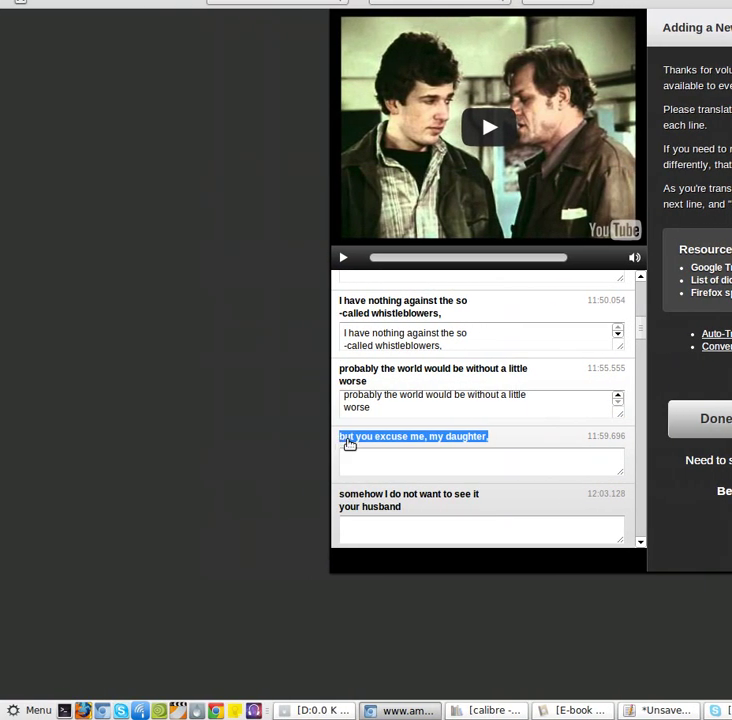
scroll(388, 476, down, 2)
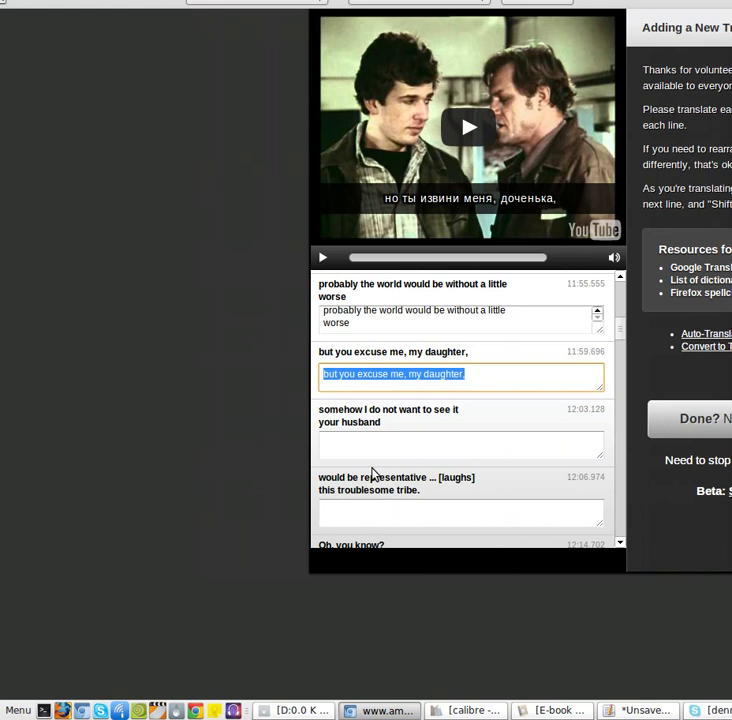
drag(412, 430, 343, 416)
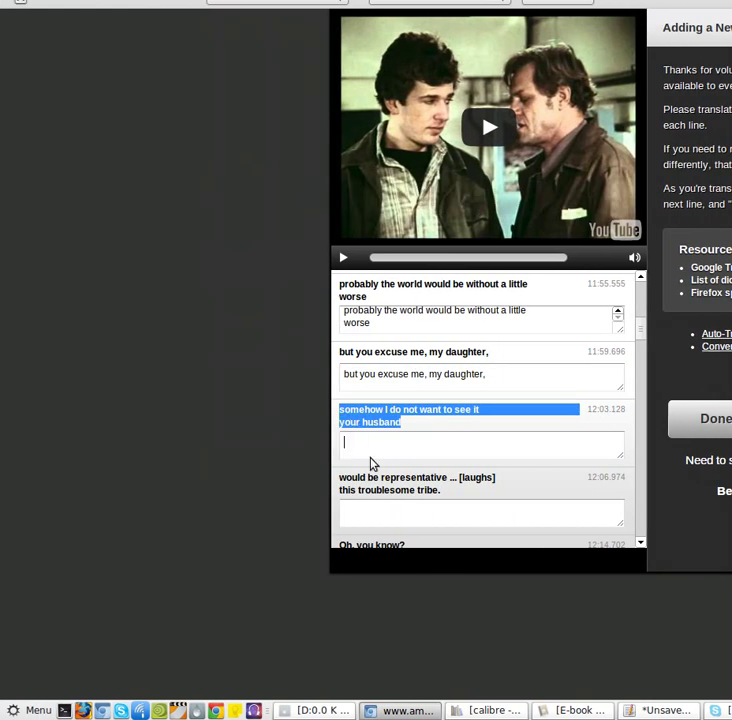
drag(370, 463, 372, 464)
scroll(381, 472, down, 2)
drag(450, 407, 362, 428)
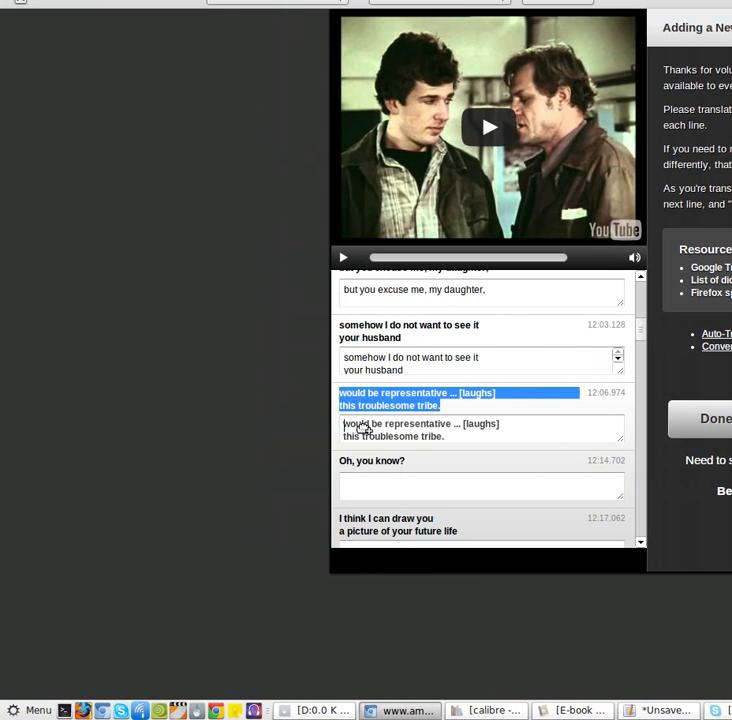
mouse_move(405, 462)
mouse_down()
mouse_move(346, 464)
mouse_move(360, 484)
mouse_up()
Step: Copy 'draw you a picture', 'Stoletov! [Laughs]' and 'Gasilov: Well, eh?' into their boxes
scroll(384, 487, down, 3)
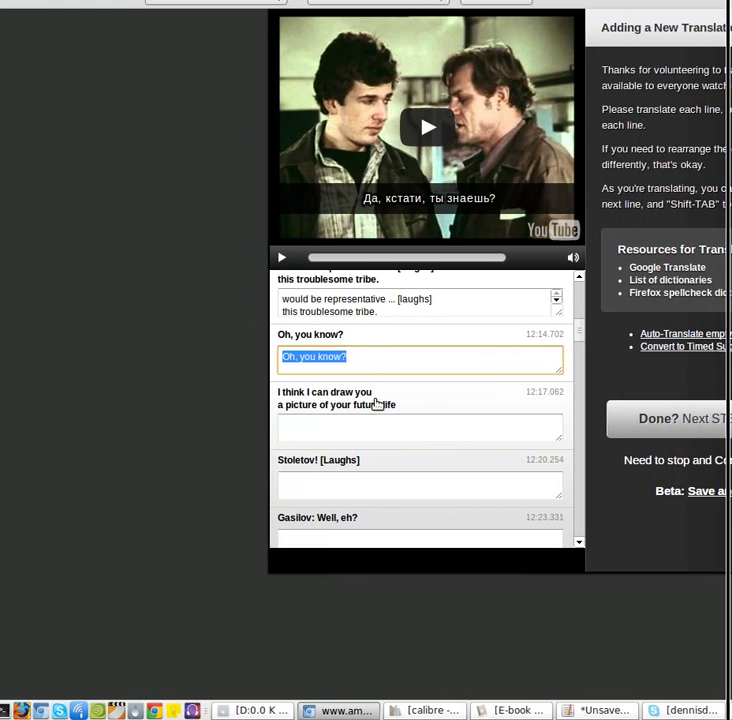
drag(466, 408, 342, 397)
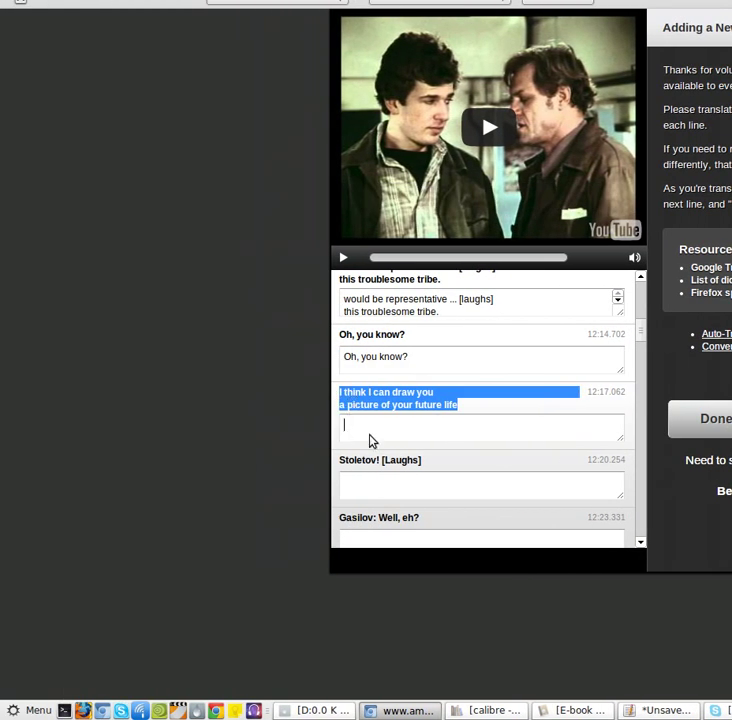
drag(370, 441, 370, 441)
drag(440, 462, 351, 483)
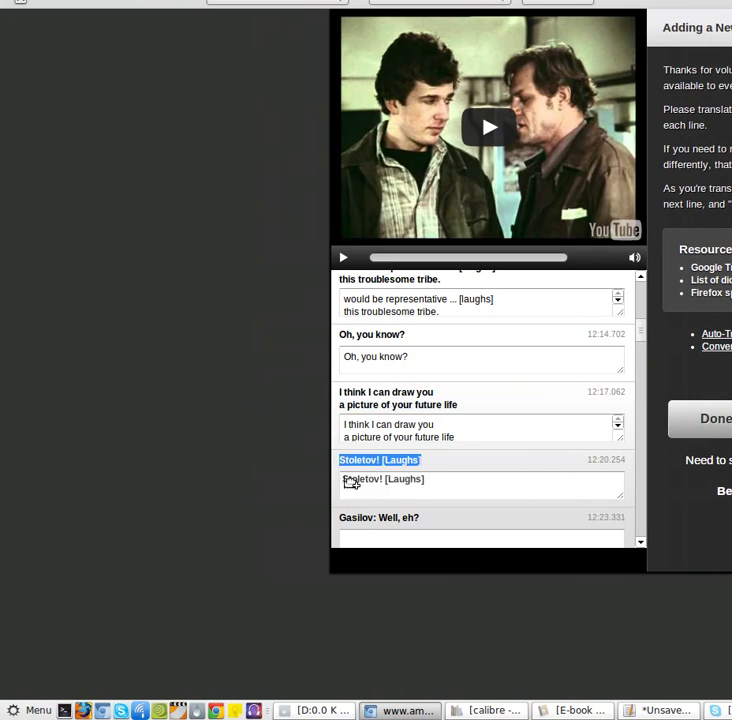
scroll(370, 490, down, 3)
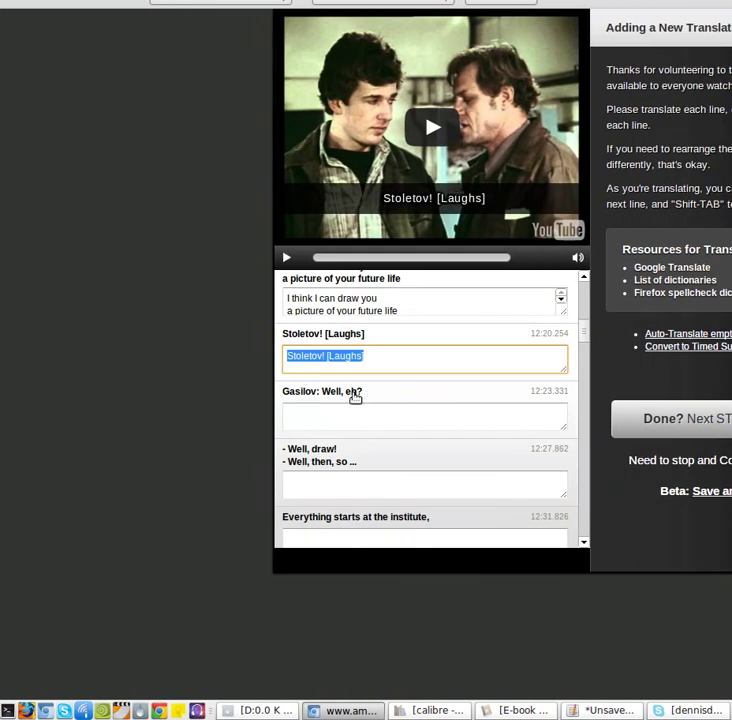
drag(364, 392, 280, 395)
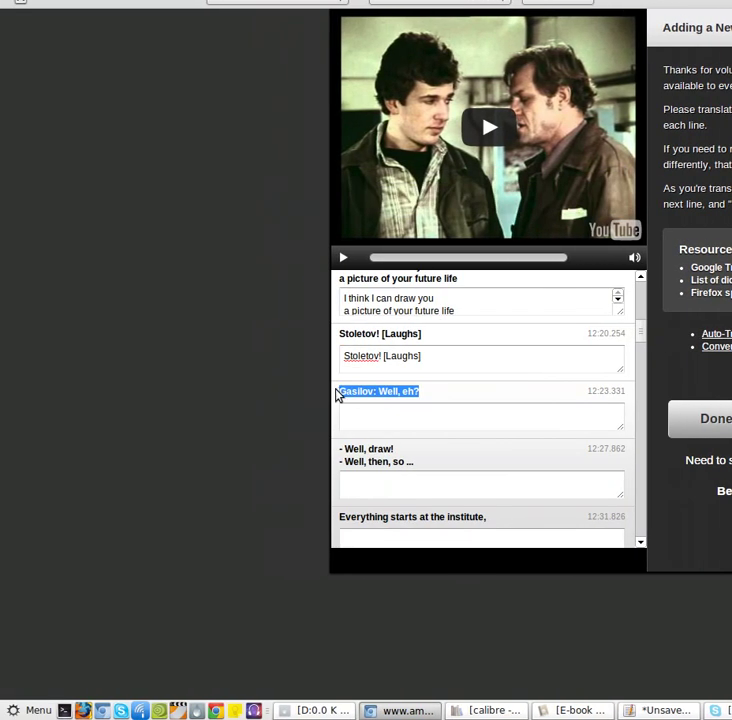
drag(355, 405, 355, 410)
Step: Drag the full 'Well, draw!' exchange into its translation box
drag(413, 461, 354, 463)
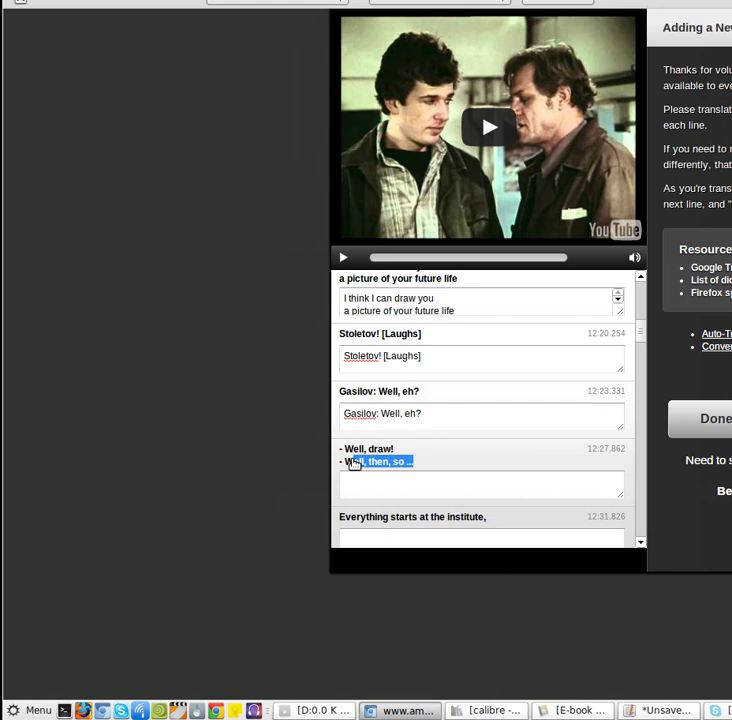
drag(406, 462, 343, 451)
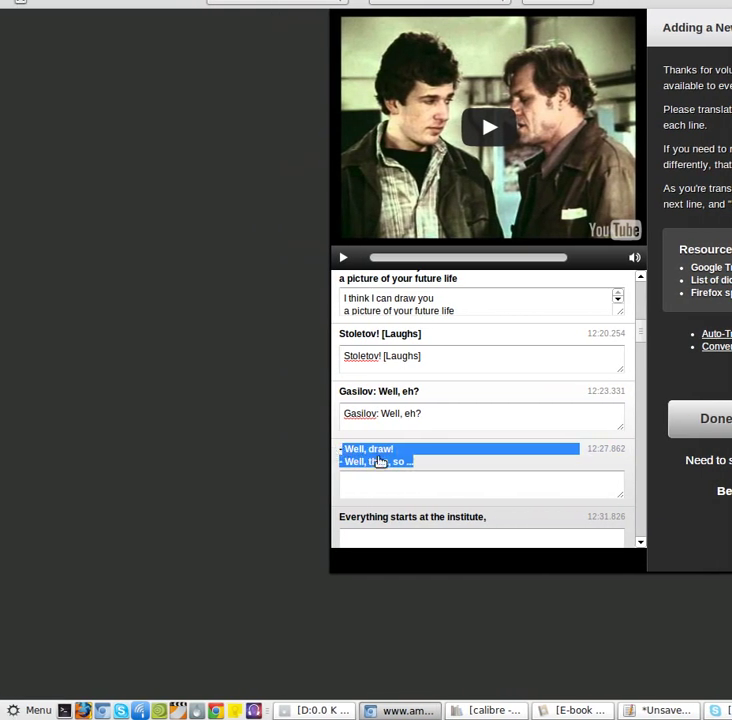
mouse_move(413, 462)
mouse_down()
mouse_move(336, 455)
mouse_move(364, 488)
mouse_up()
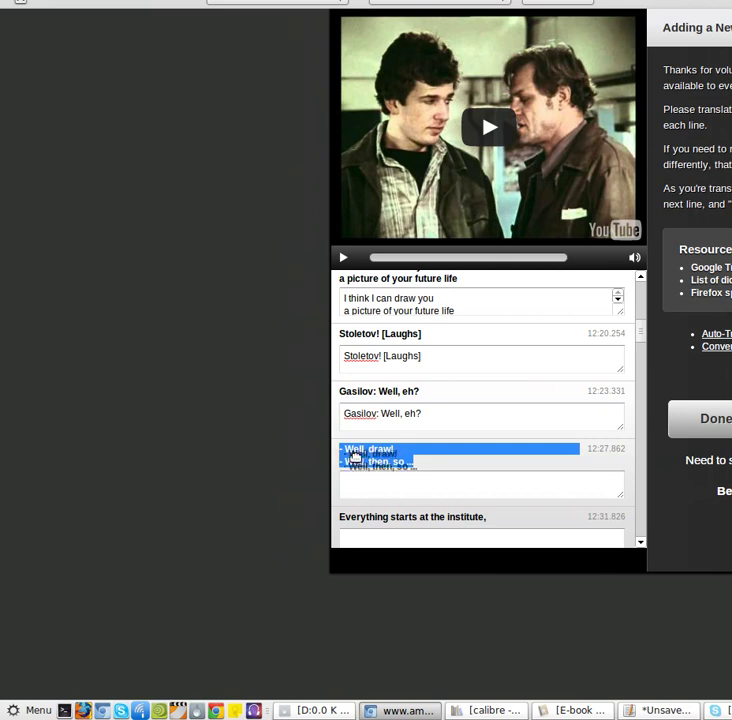
scroll(390, 490, down, 2)
drag(484, 440, 330, 428)
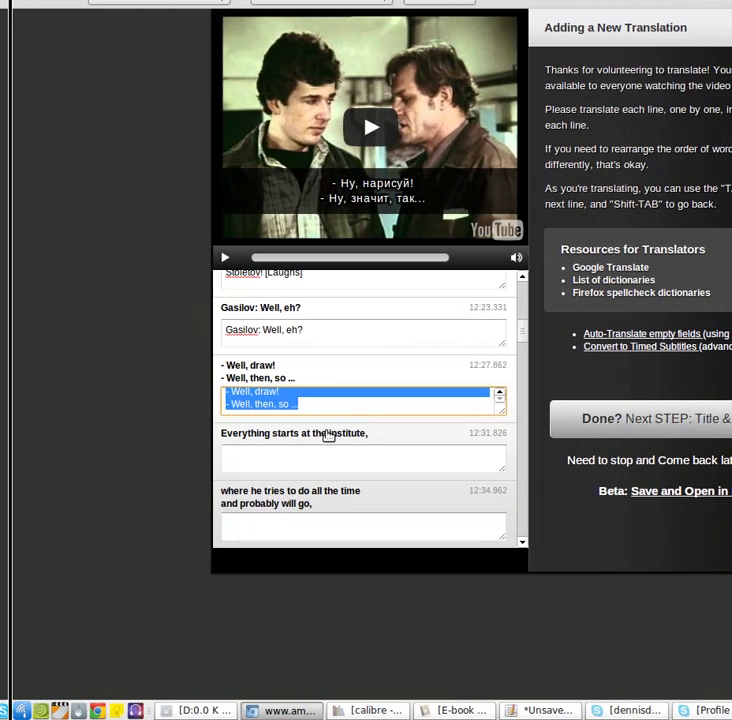
Step: Add 'Everything starts at the institute,' and save the translation via Save and Exit
click(371, 450)
drag(487, 440, 366, 465)
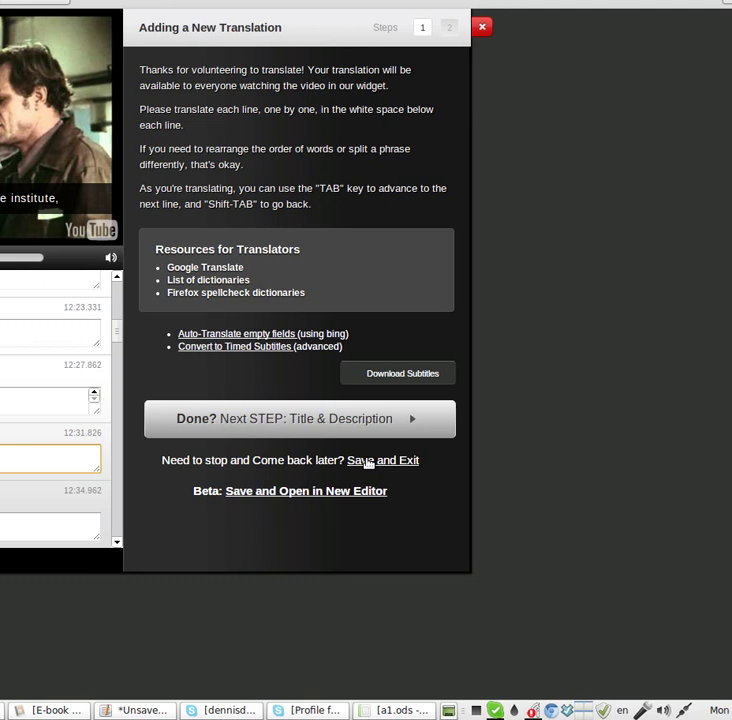
click(367, 462)
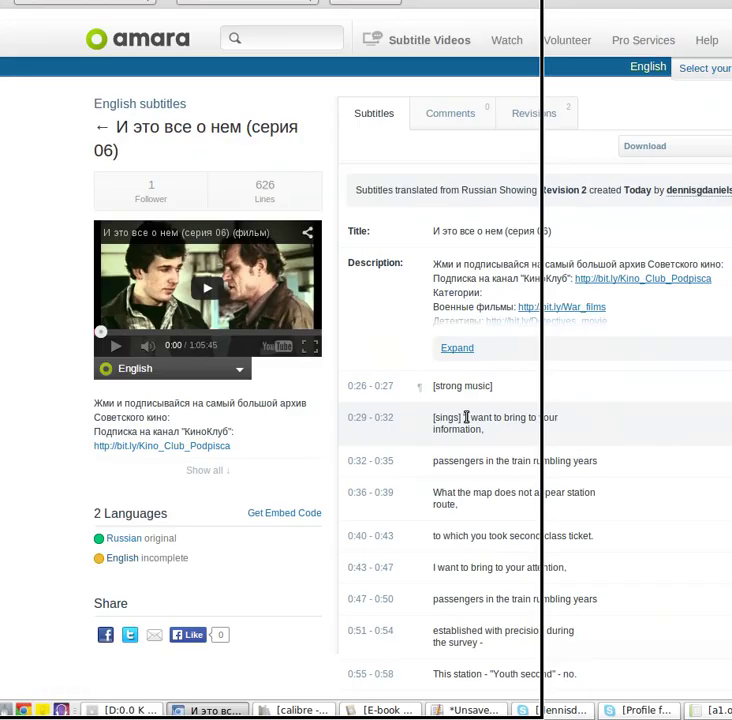
scroll(721, 455, down, 10)
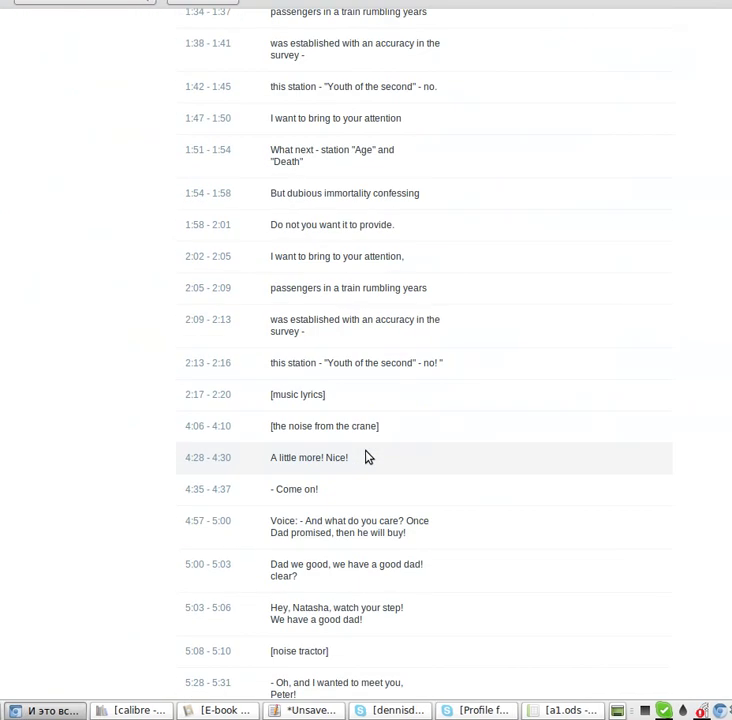
scroll(310, 445, down, 10)
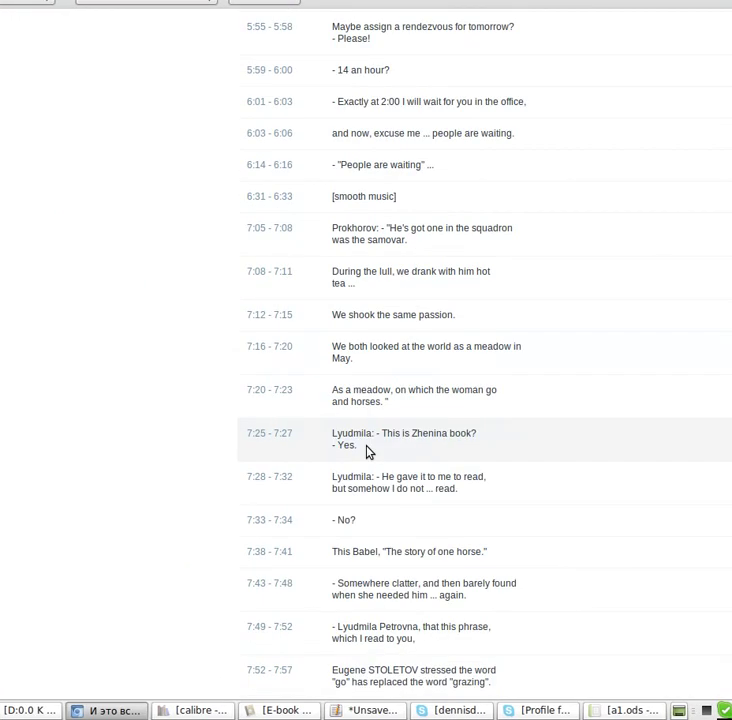
scroll(366, 452, down, 15)
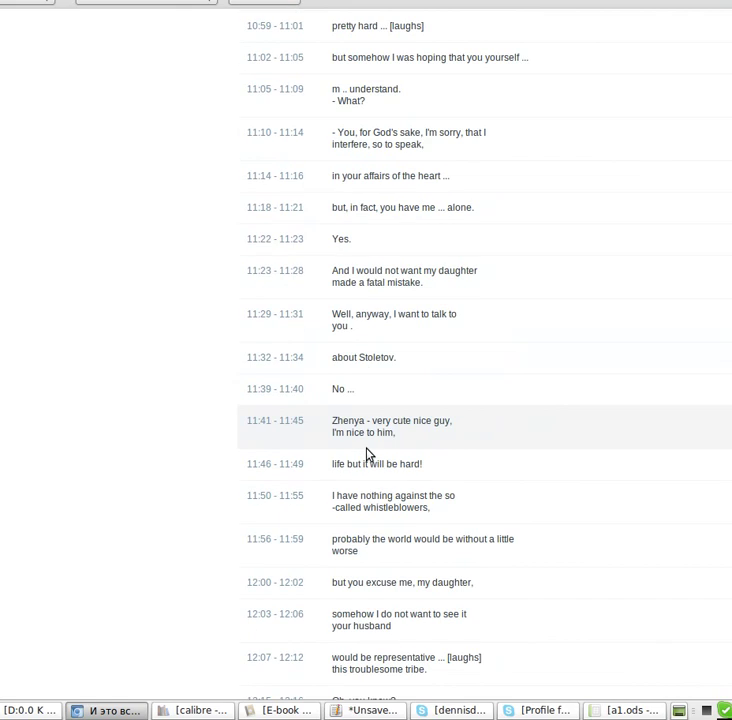
scroll(366, 455, down, 3)
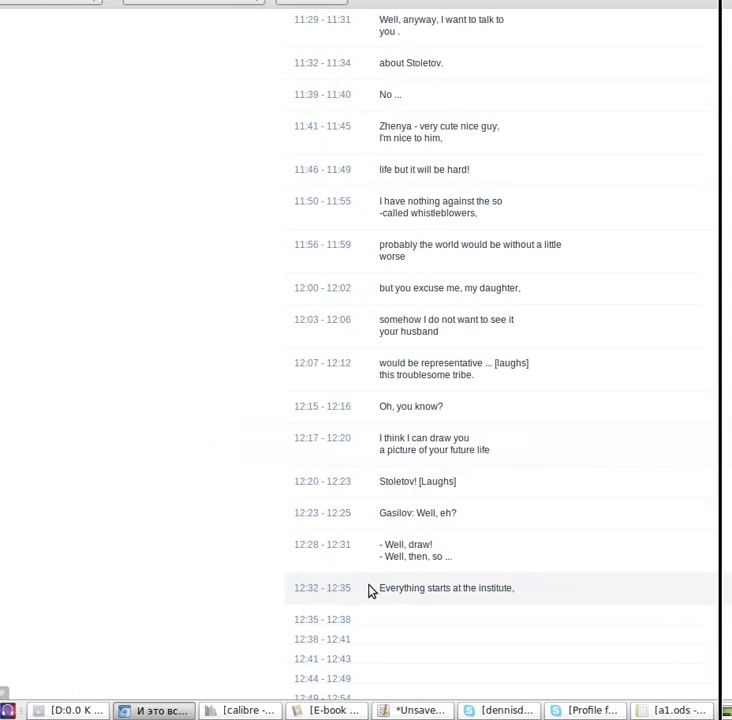
scroll(369, 389, up, 10)
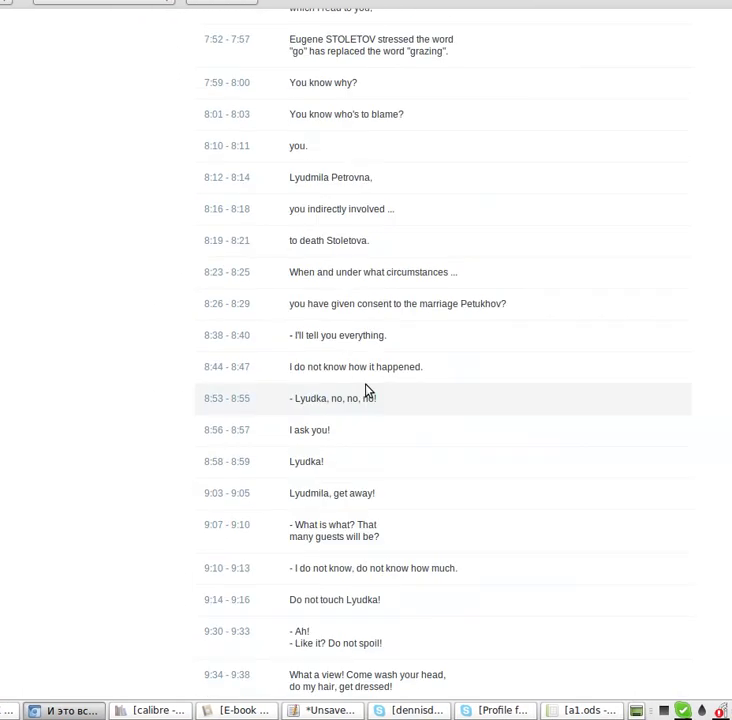
scroll(366, 390, up, 20)
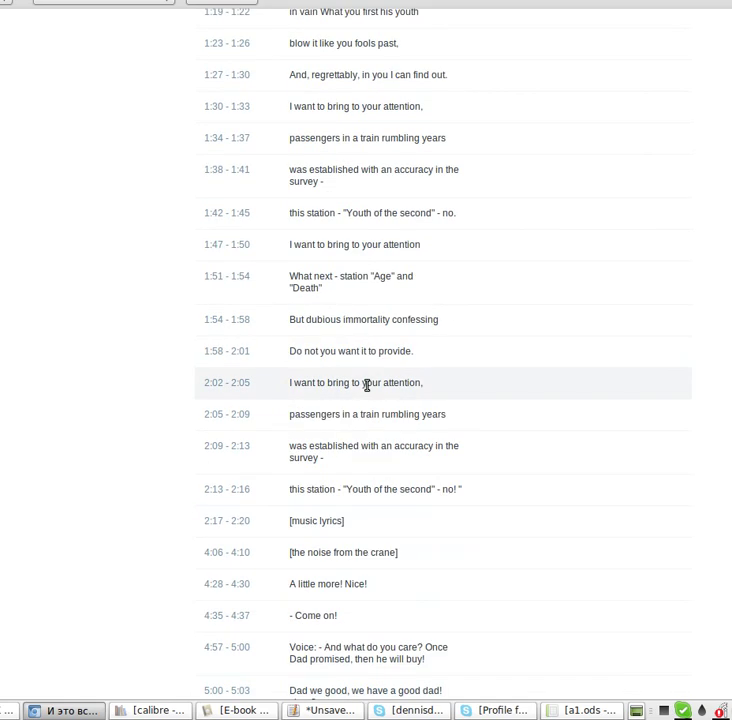
scroll(366, 385, up, 7)
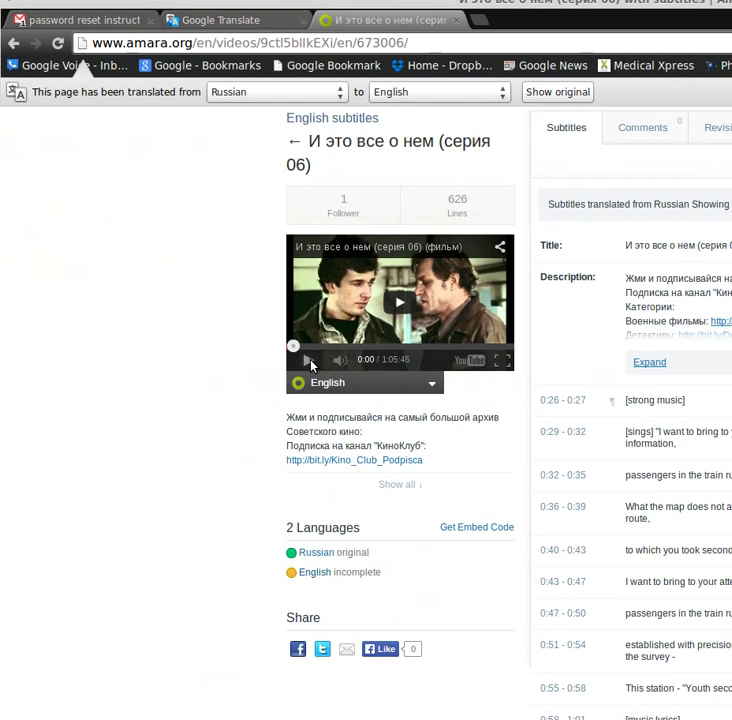
Step: Play the film with English captions, stopping at 8:19 on 'to death Stoletova.'
click(311, 366)
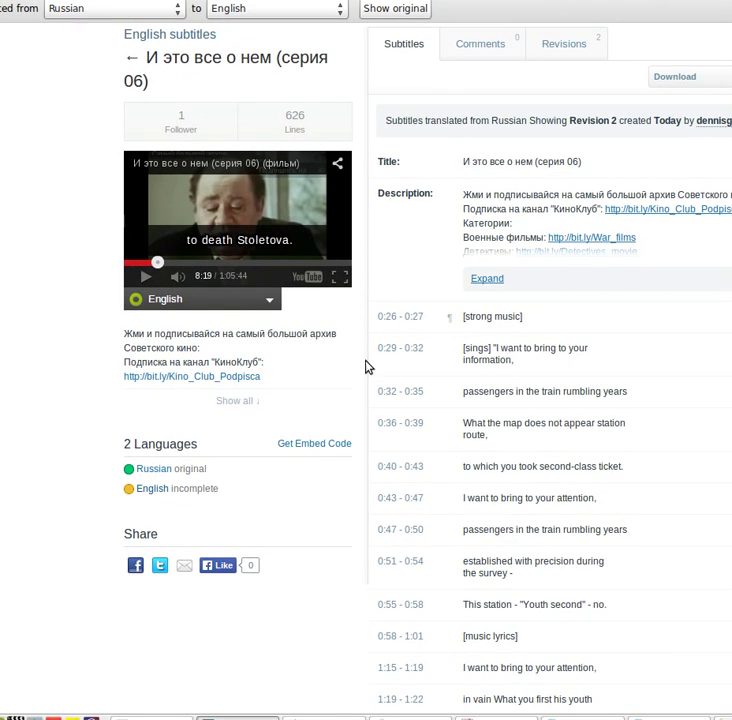
scroll(366, 368, down, 3)
scroll(366, 368, up, 4)
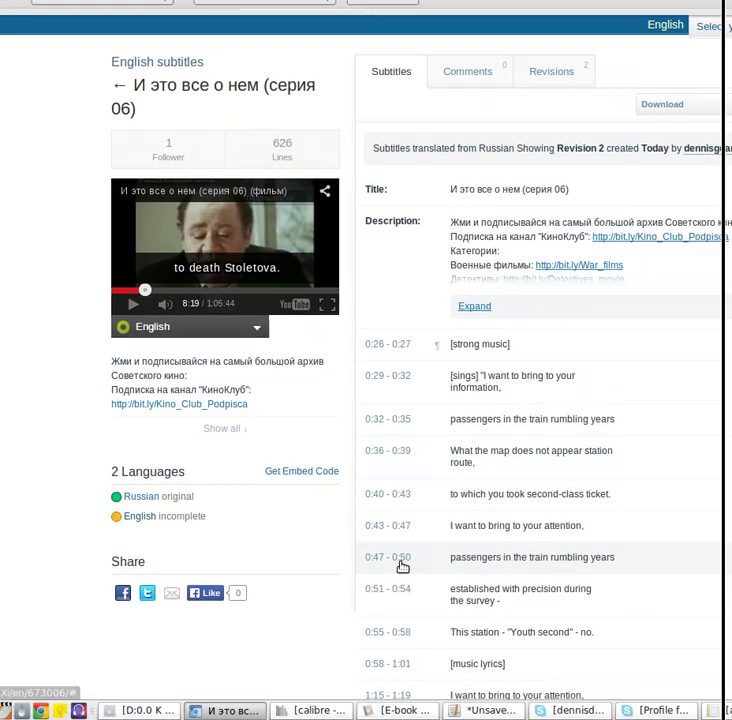